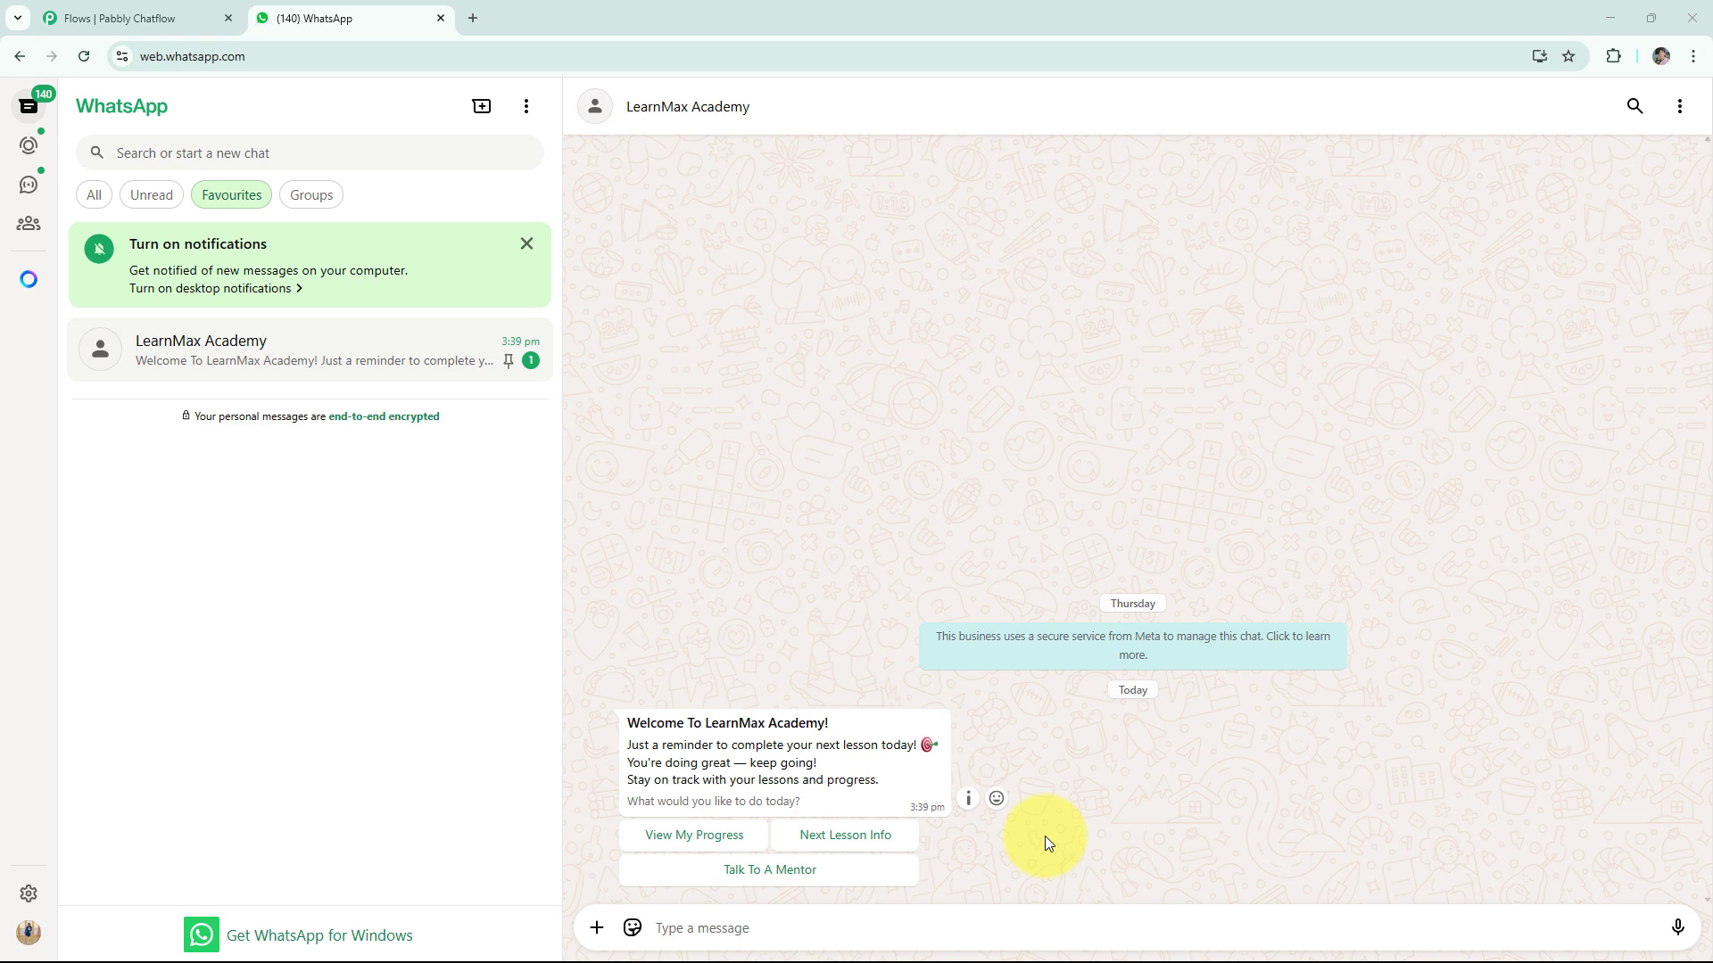
Test the LearnMax Academy chatbot's replies for View My Progress, Next Lesson Info and Contact Mentor! in the WhatsApp chat
{"action": "left_click", "coordinate": [711, 834]}
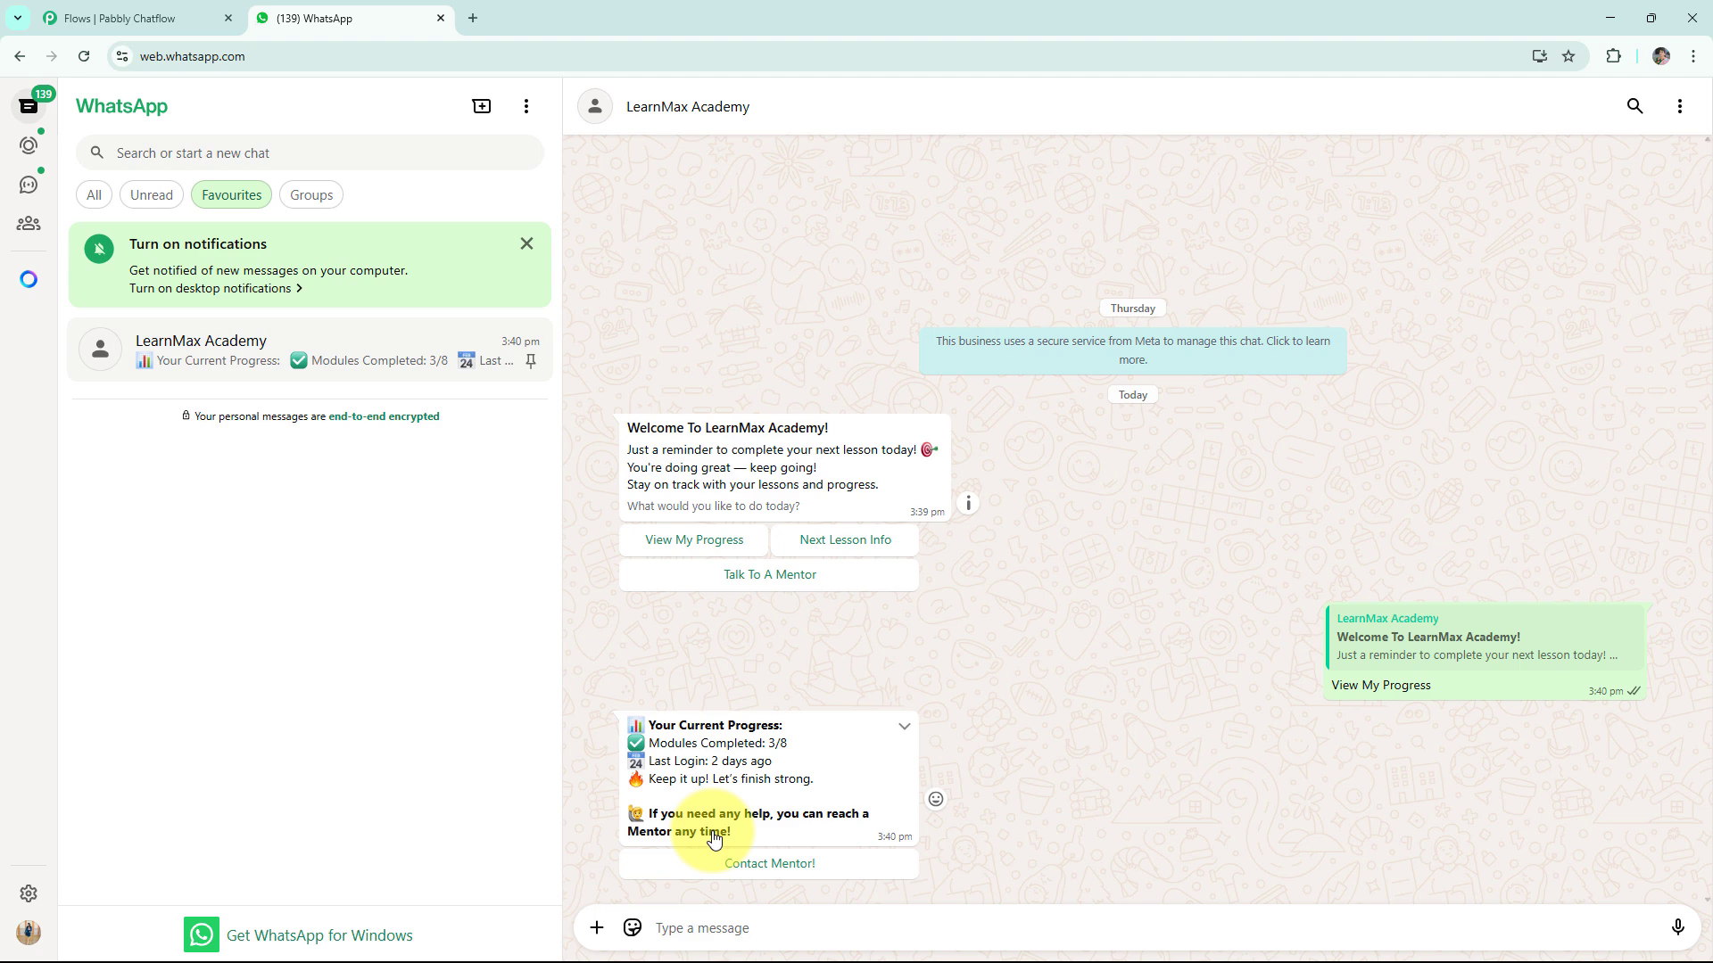
{"action": "left_click", "coordinate": [846, 541]}
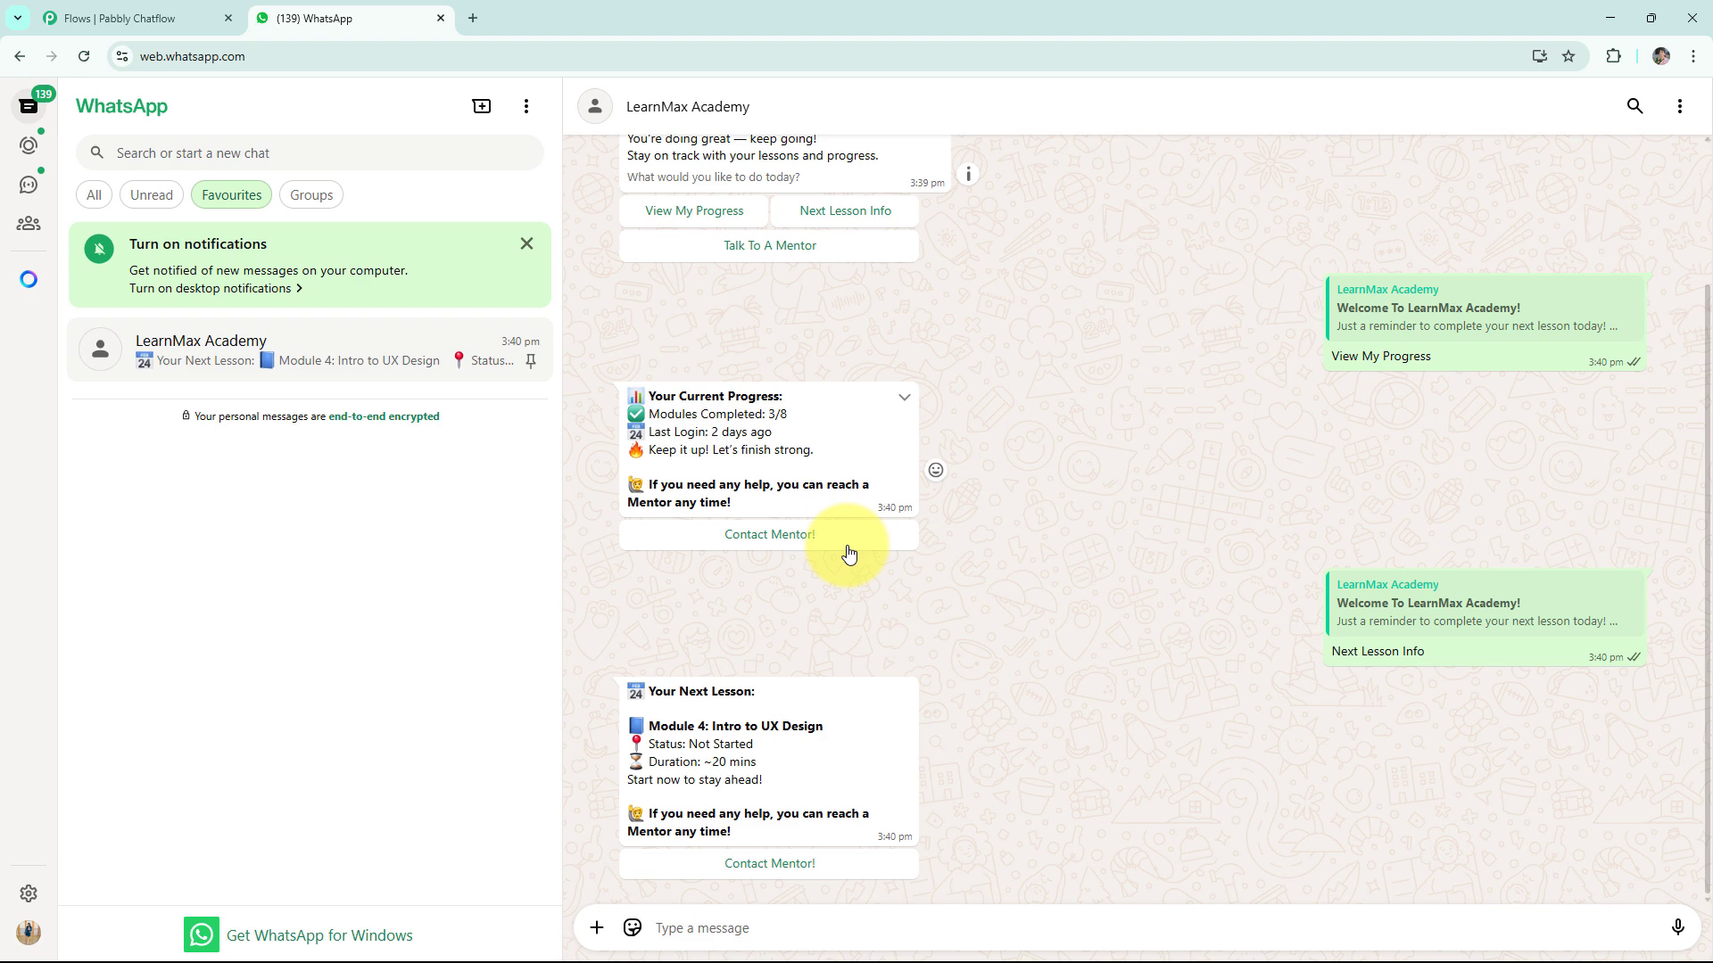
{"action": "scroll", "coordinate": [847, 549], "scroll_direction": "up", "scroll_amount": 1}
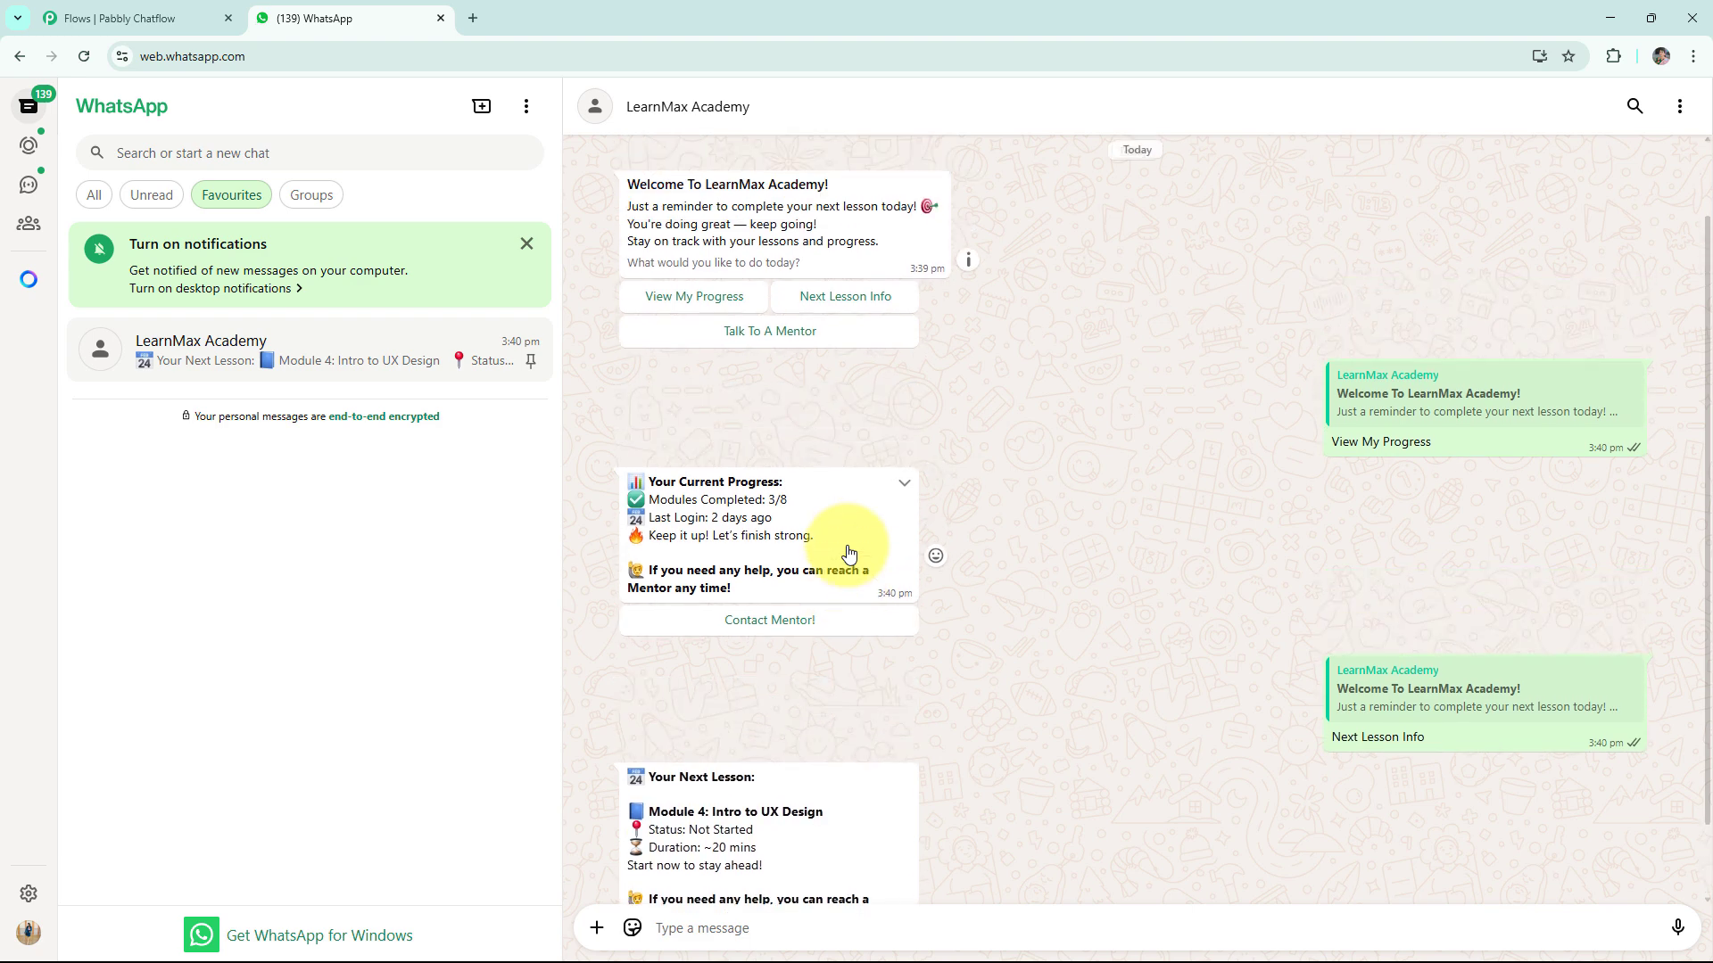
{"action": "scroll", "coordinate": [848, 544], "scroll_direction": "down", "scroll_amount": 1}
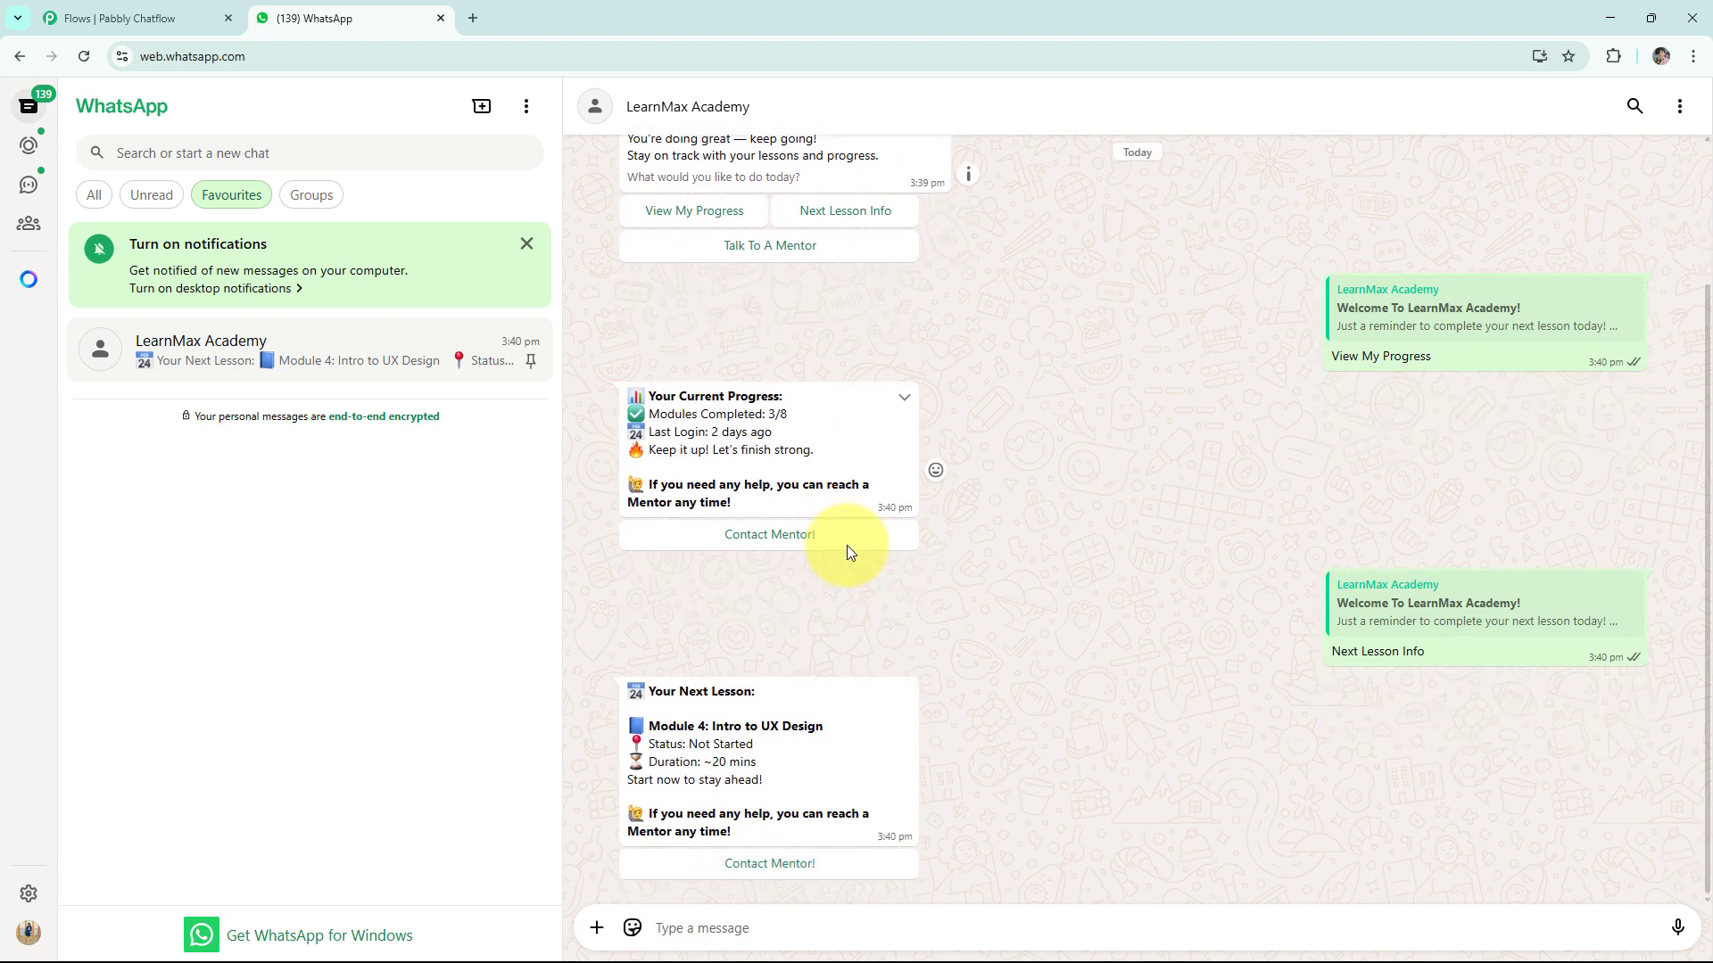
{"action": "left_click", "coordinate": [764, 867]}
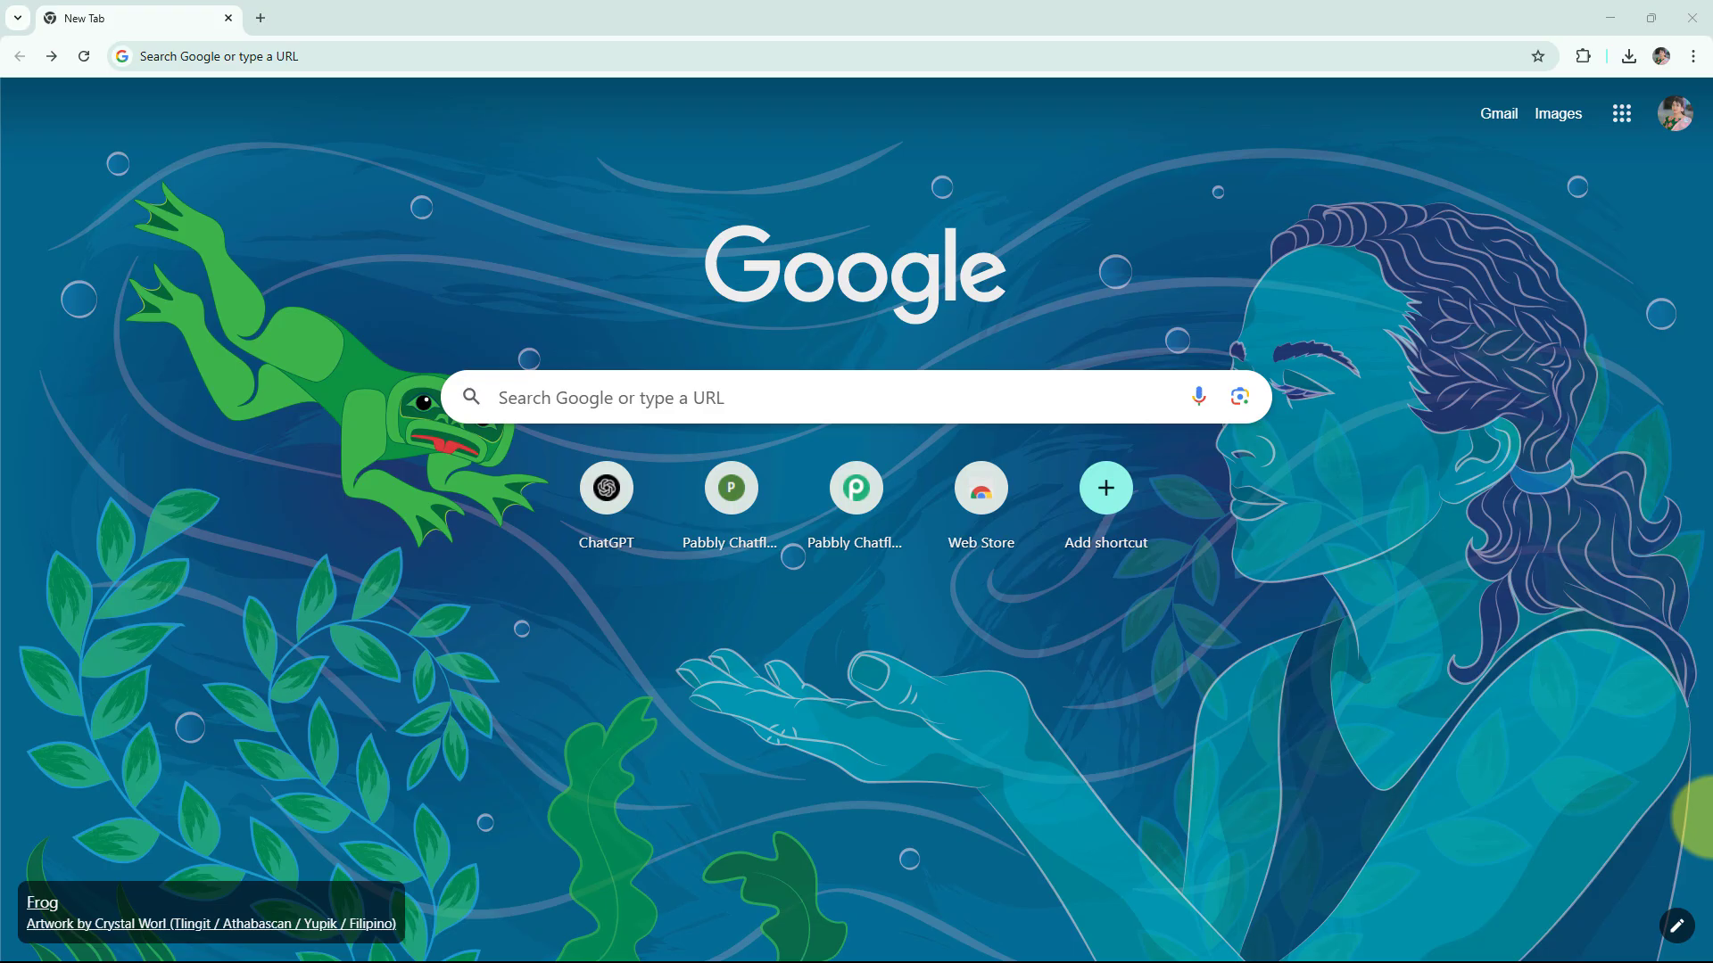
Go to pabbly.com/chatflow, sign in to the account and access the Pabbly Chatflow application
{"action": "left_click", "coordinate": [276, 55]}
{"action": "type", "text": "pabbly.com/chatflow"}
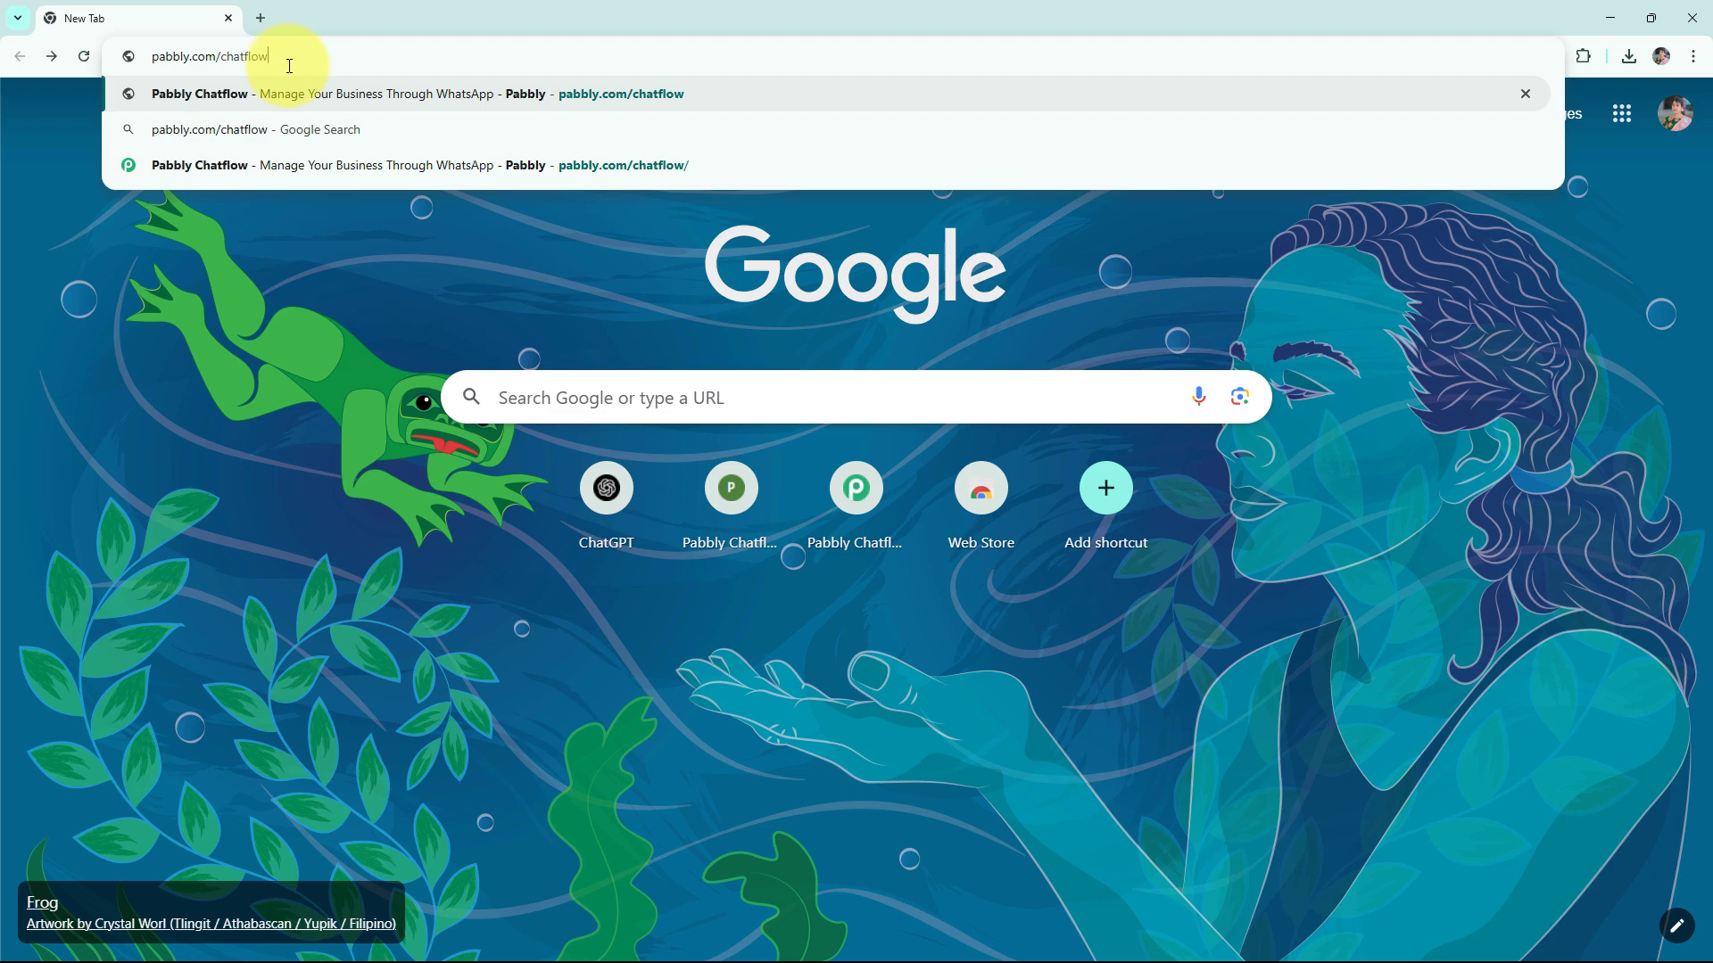
{"action": "key", "text": "Return"}
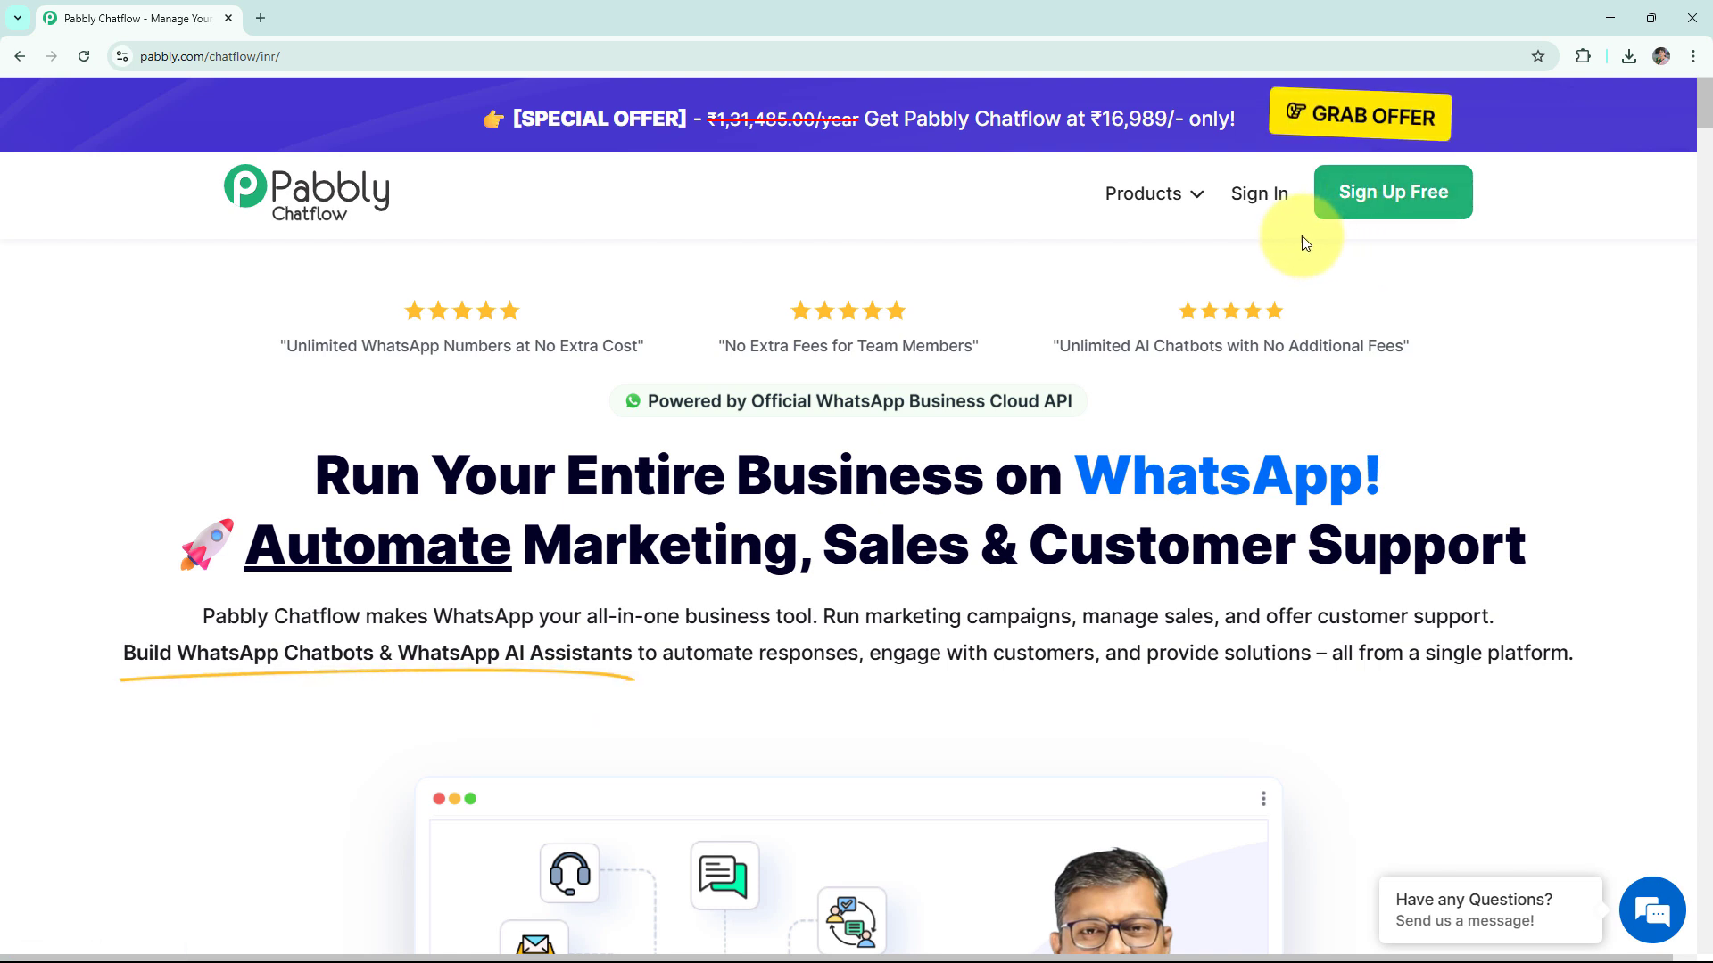
{"action": "left_click", "coordinate": [1261, 207]}
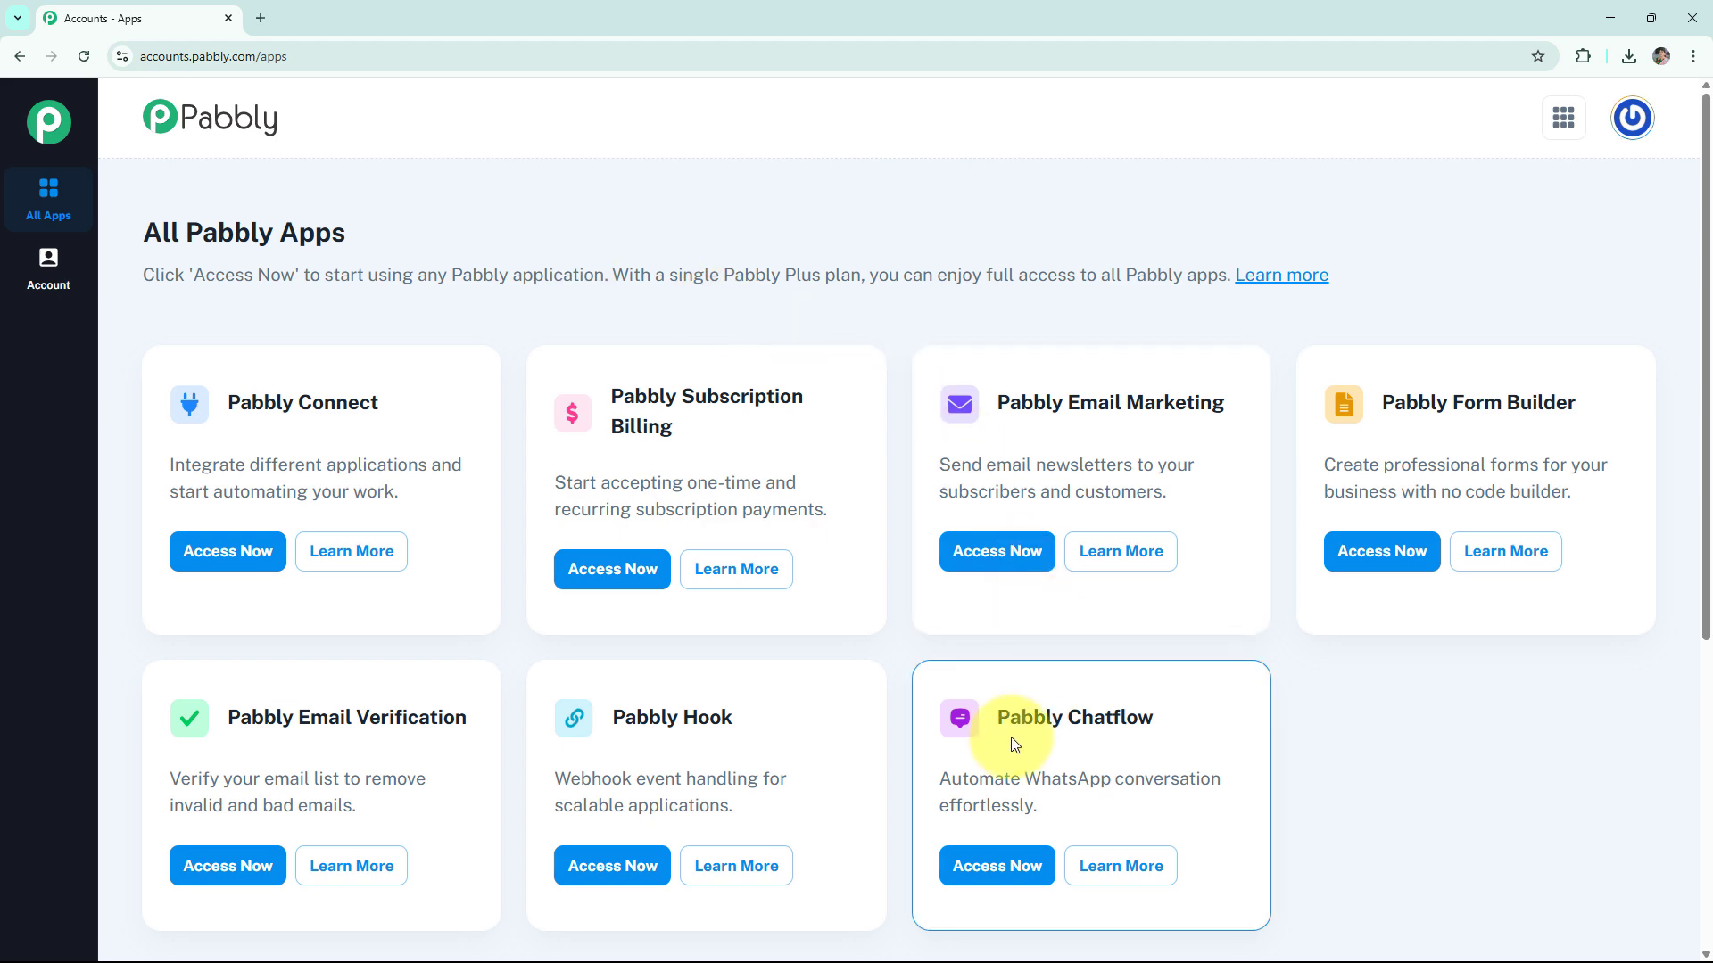
{"action": "left_click", "coordinate": [994, 867]}
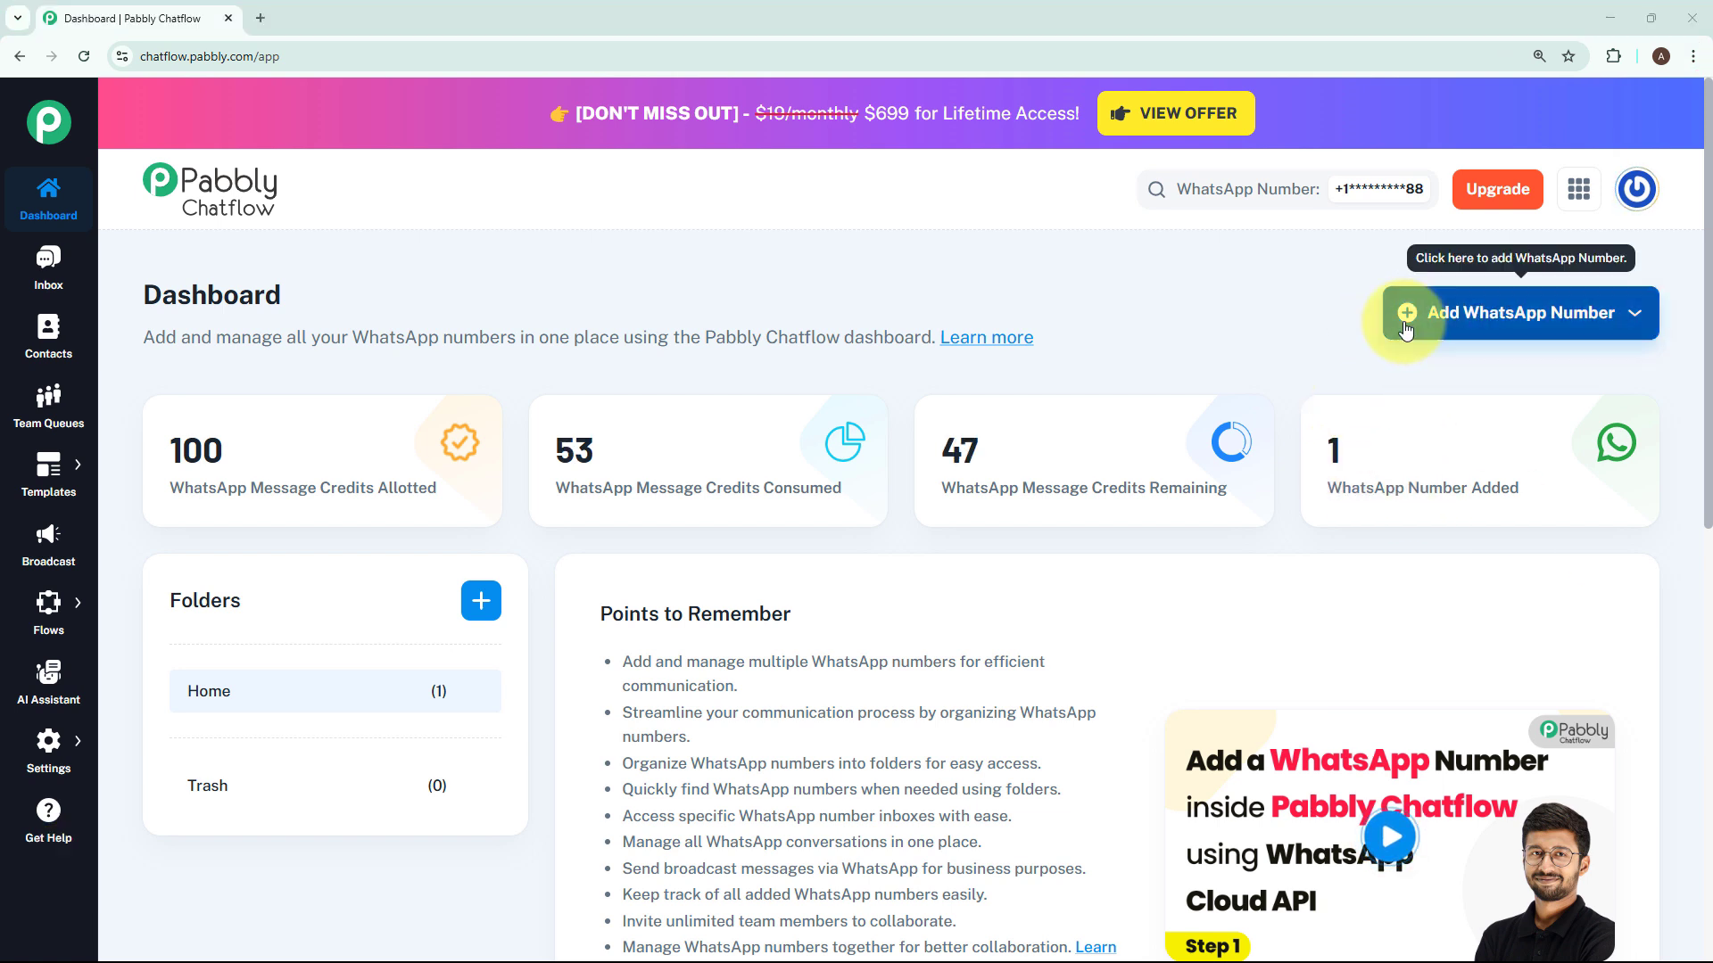
Examine the details required to add a WhatsApp number through Manual Token Connect, leaving the form empty
{"action": "left_click", "coordinate": [1452, 330]}
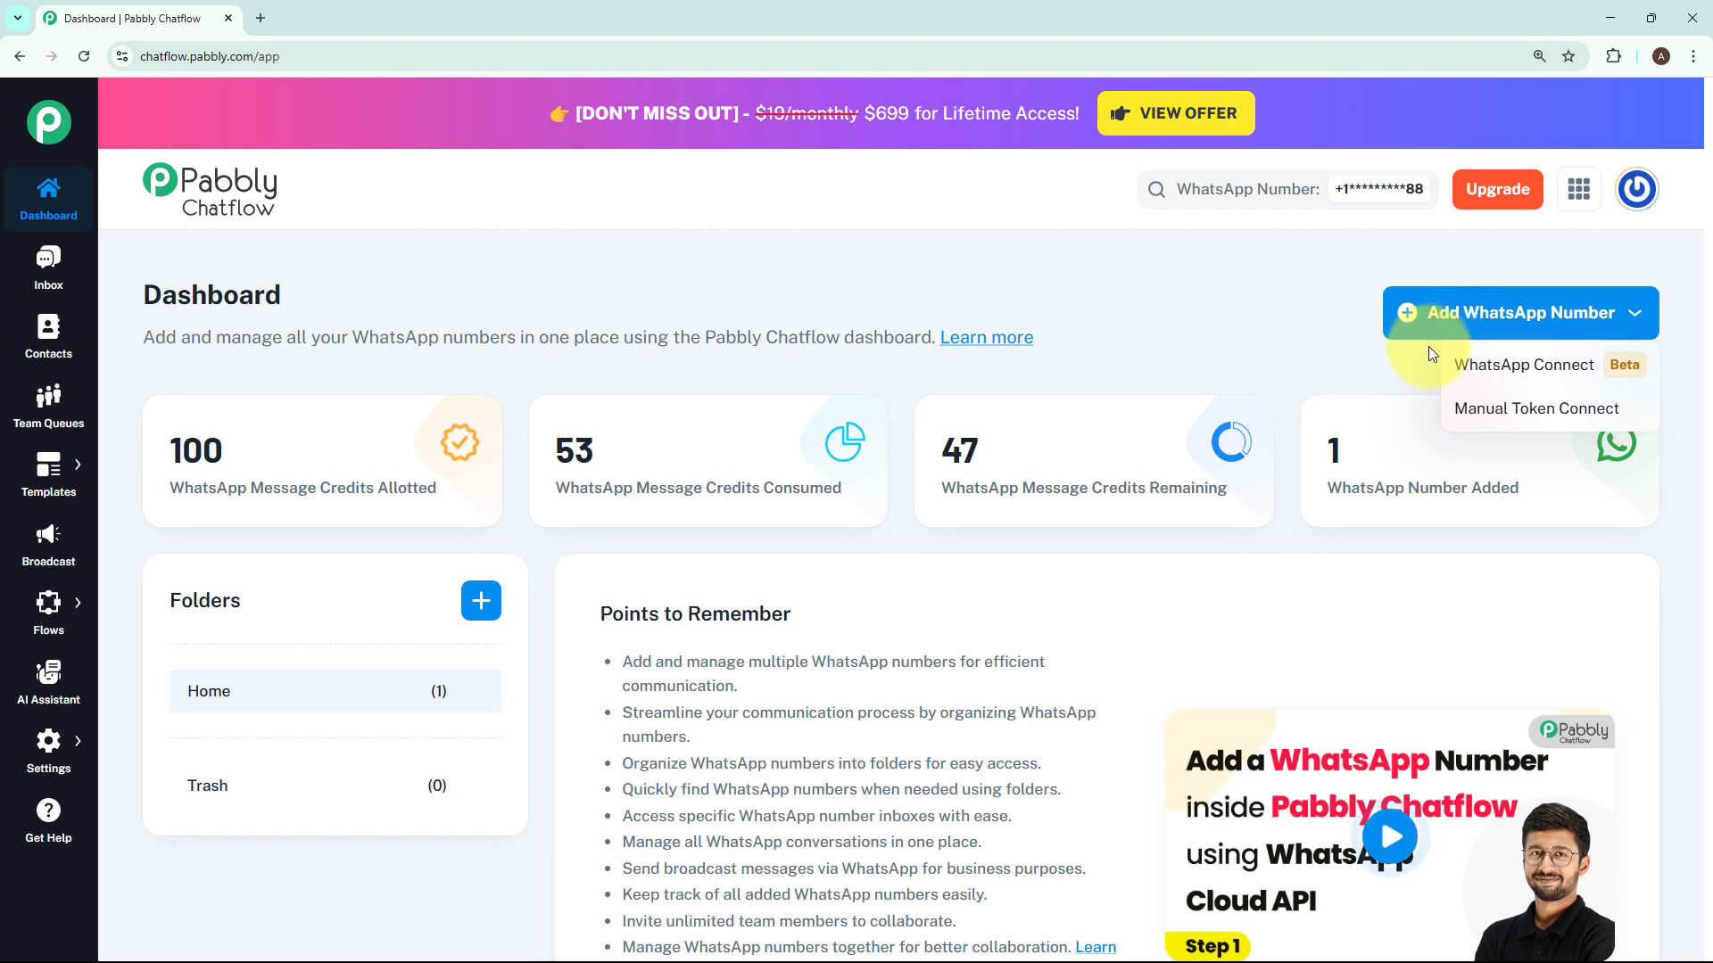
{"action": "left_click", "coordinate": [1494, 410]}
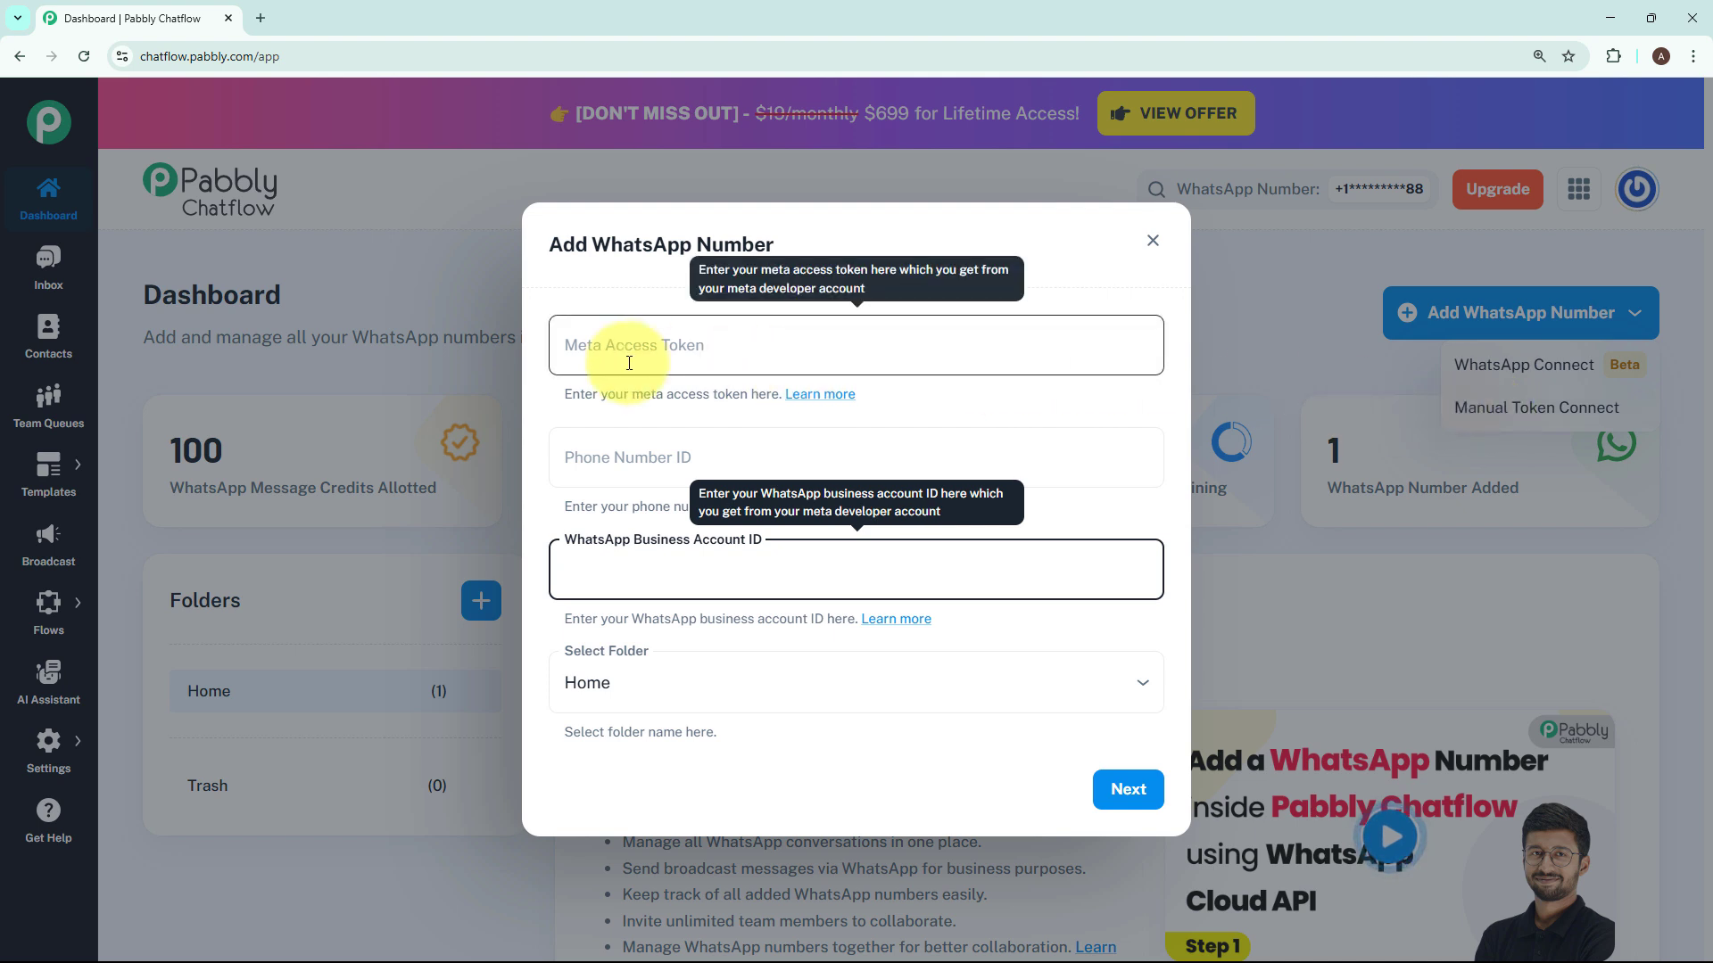
{"action": "left_click", "coordinate": [1019, 396]}
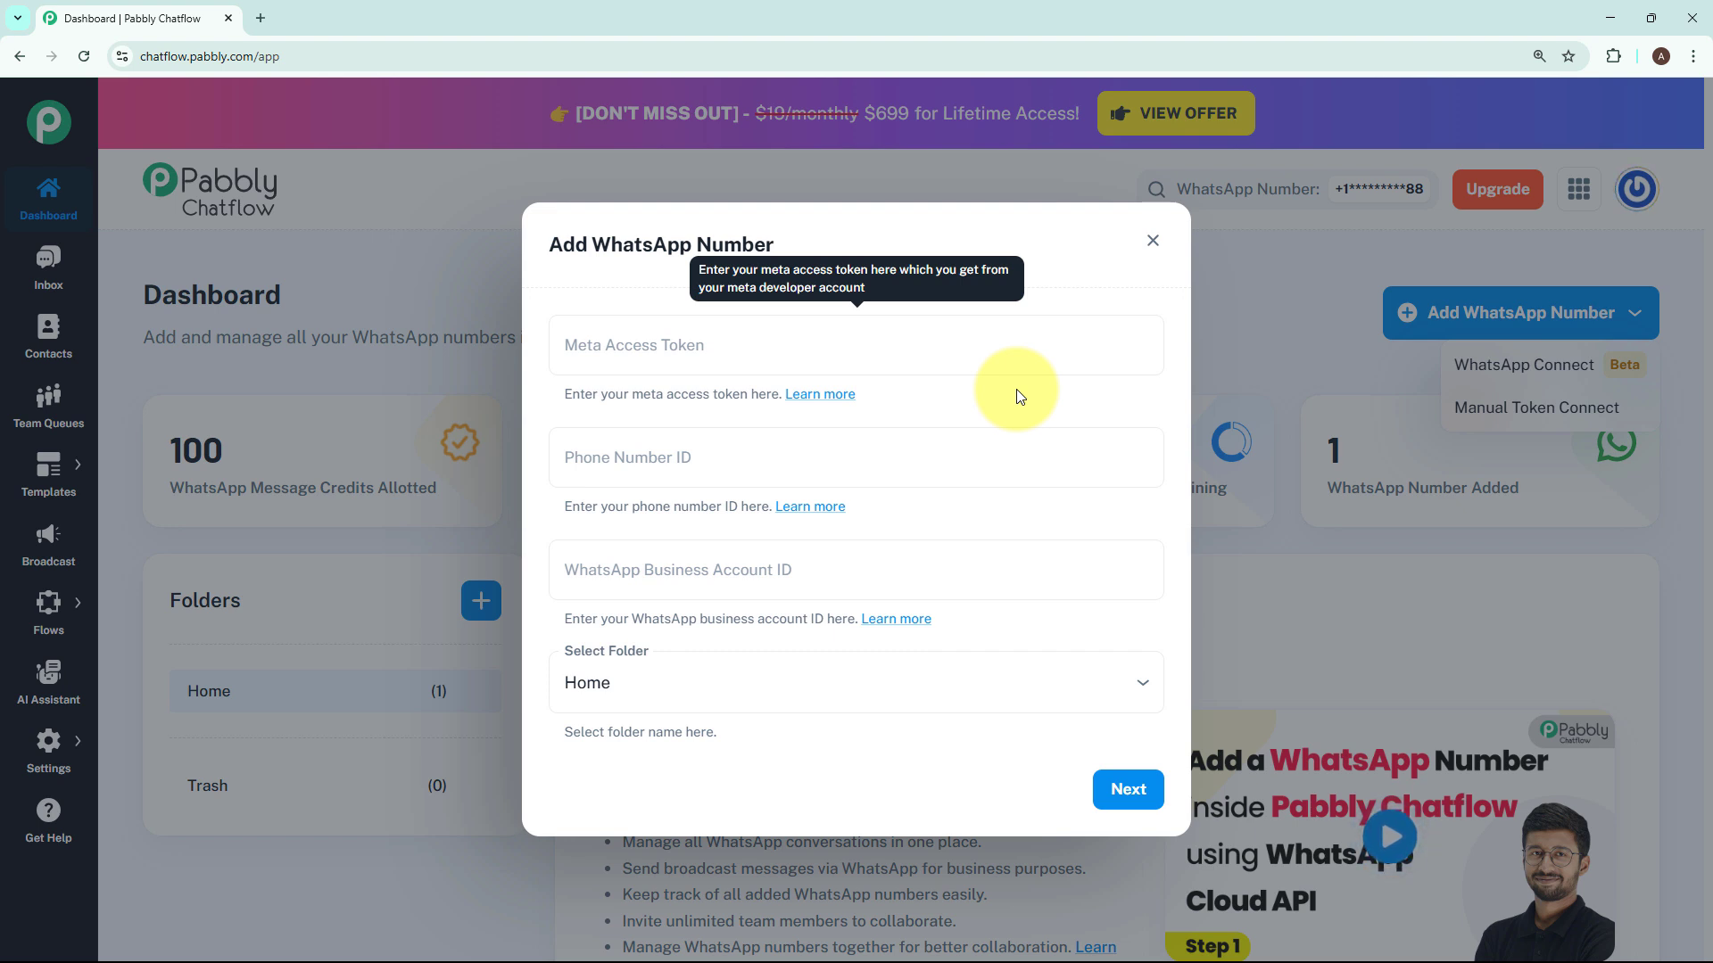
{"action": "left_click", "coordinate": [1153, 241]}
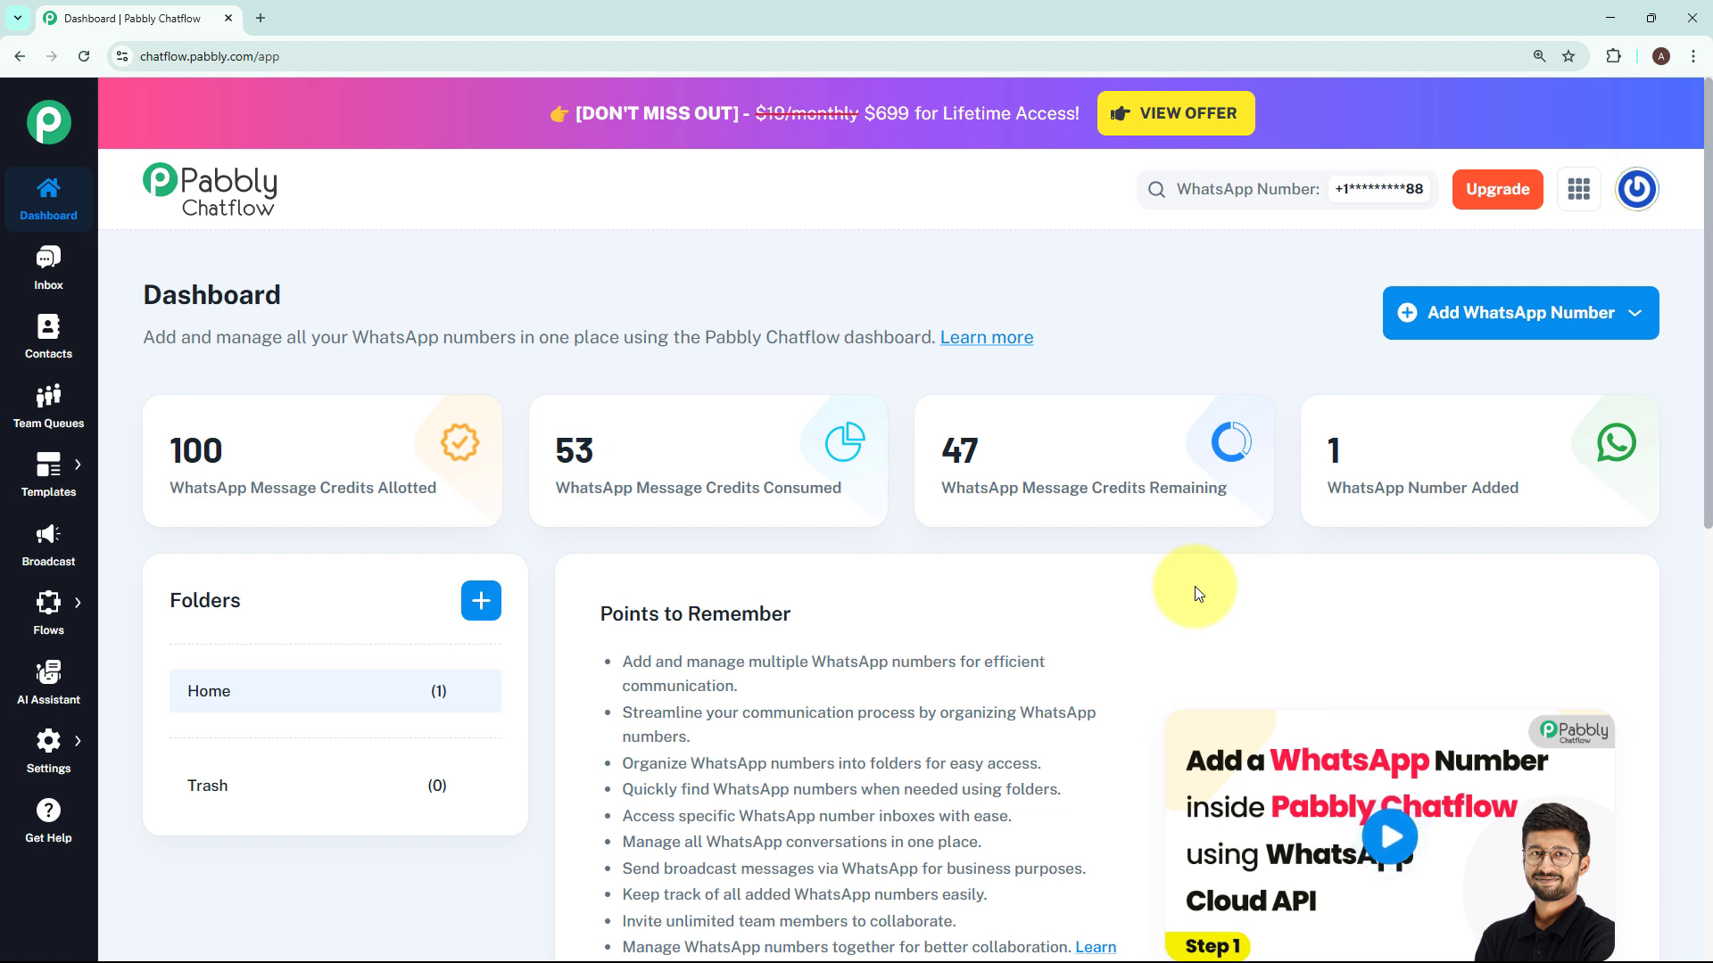
Create a new flow in the Flow Builder and name it "WhatsApp Chatbot for an Online Learning Platform"
{"action": "mouse_move", "coordinate": [54, 611]}
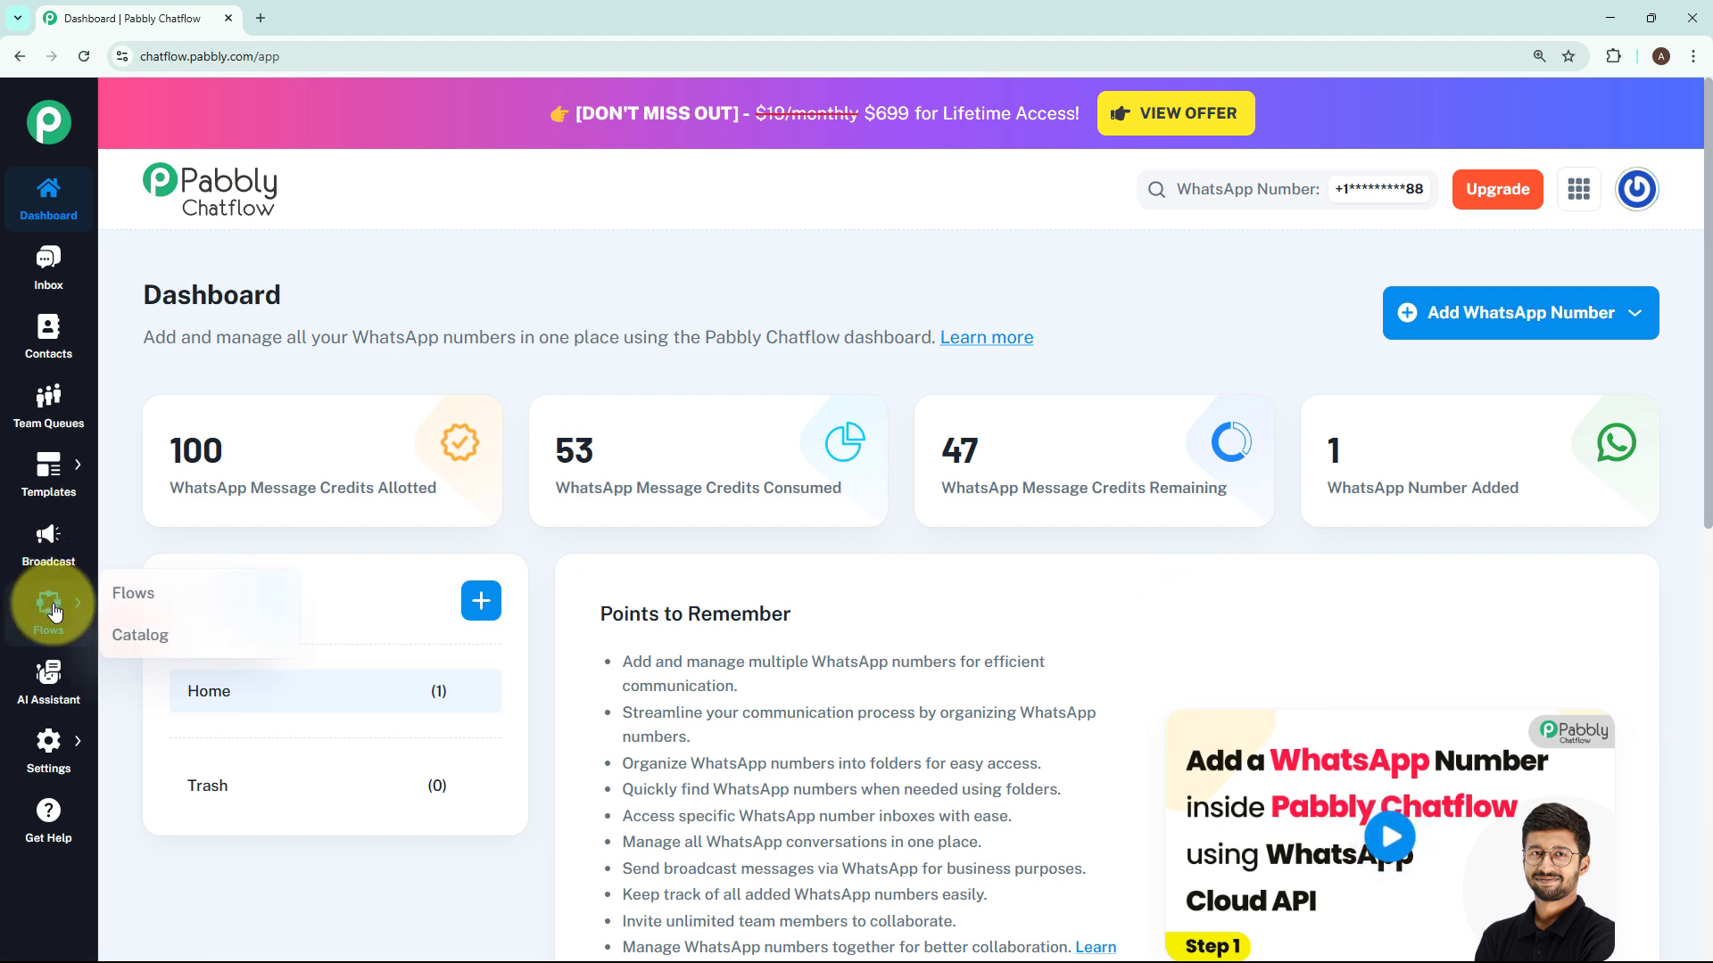
{"action": "left_click", "coordinate": [109, 605]}
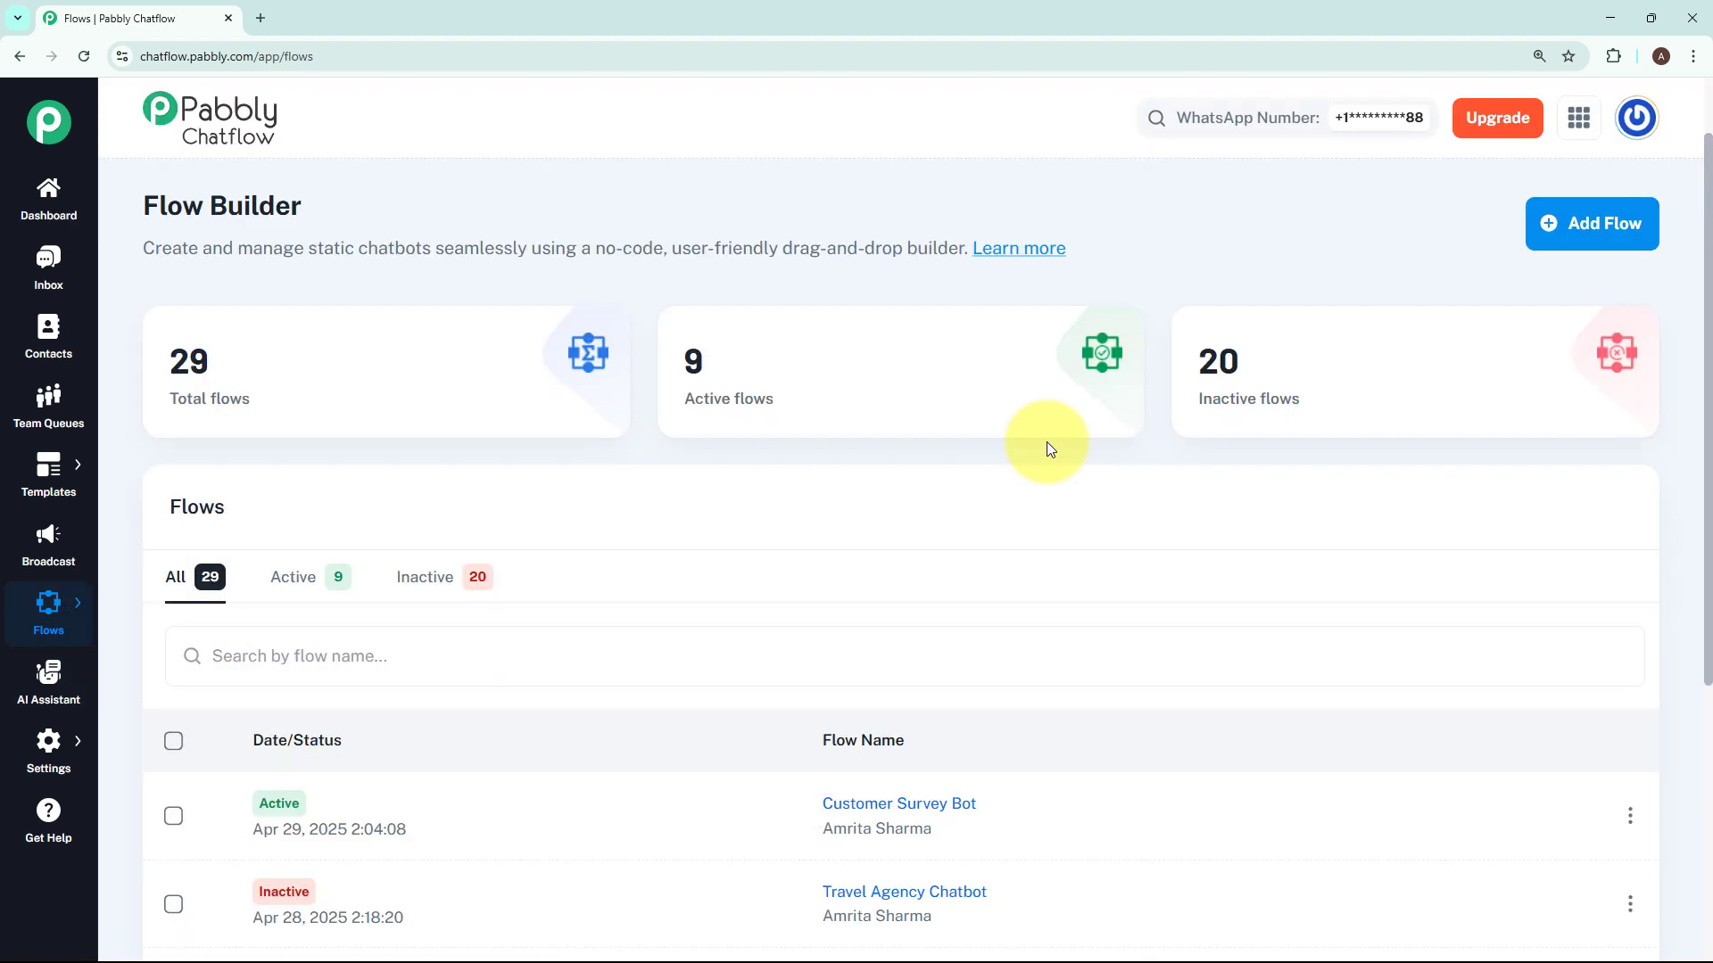
{"action": "left_click", "coordinate": [1574, 229]}
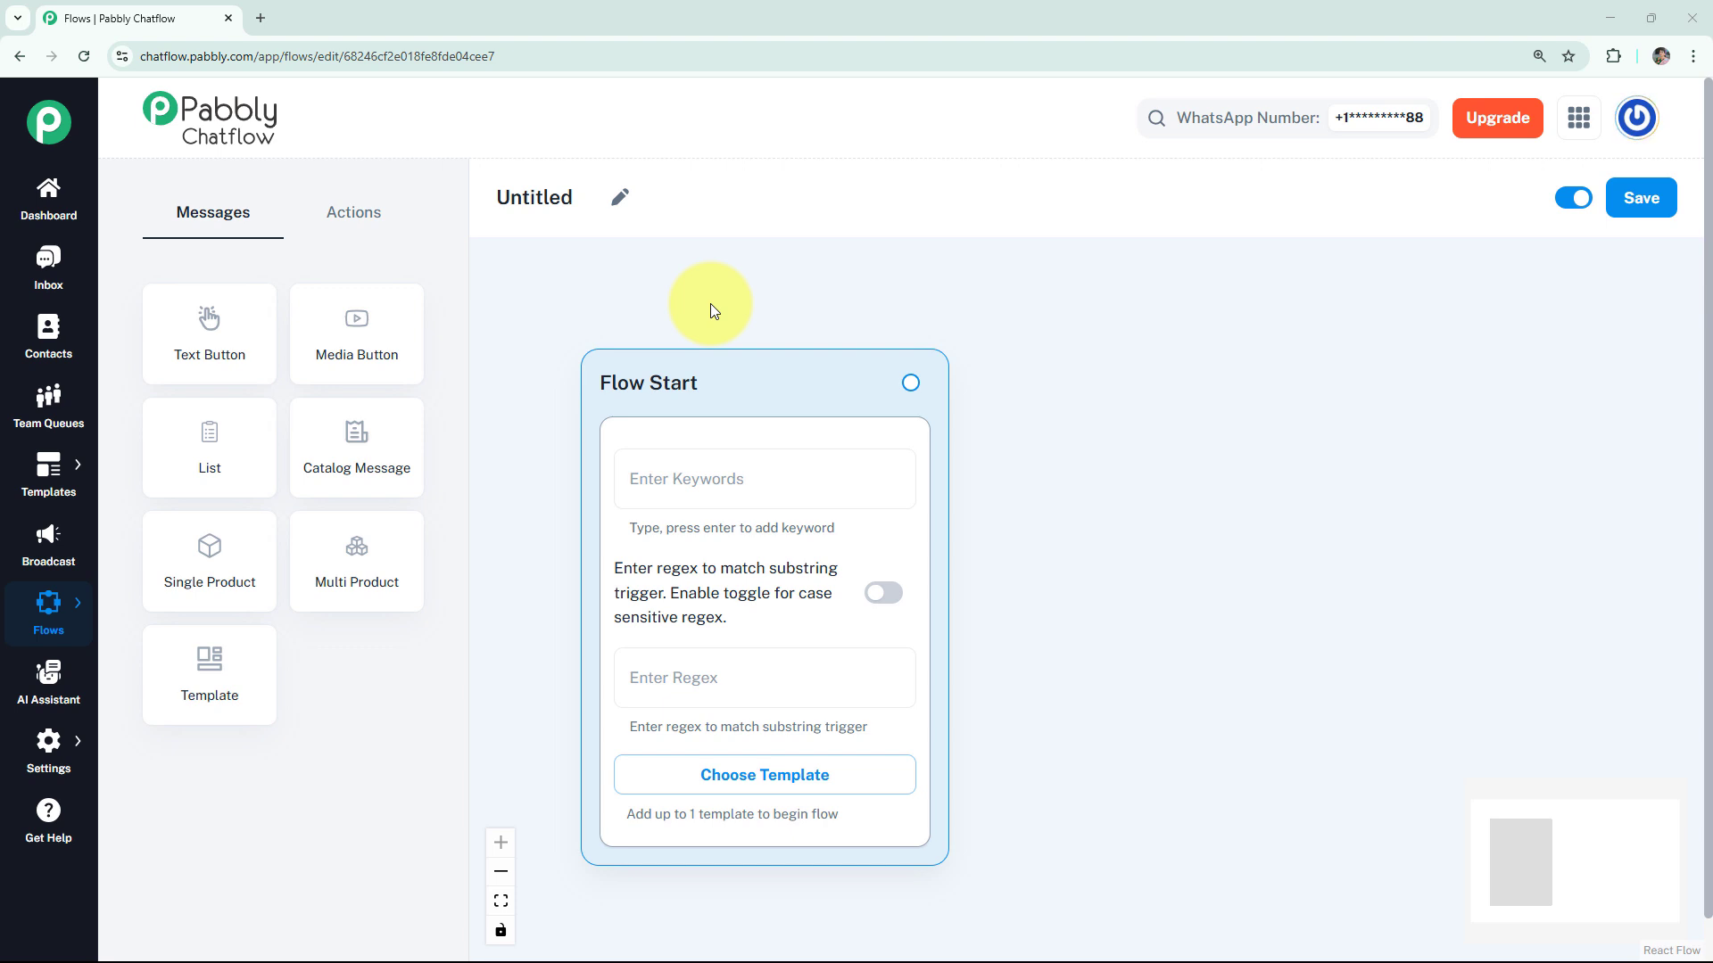
{"action": "left_click", "coordinate": [623, 195]}
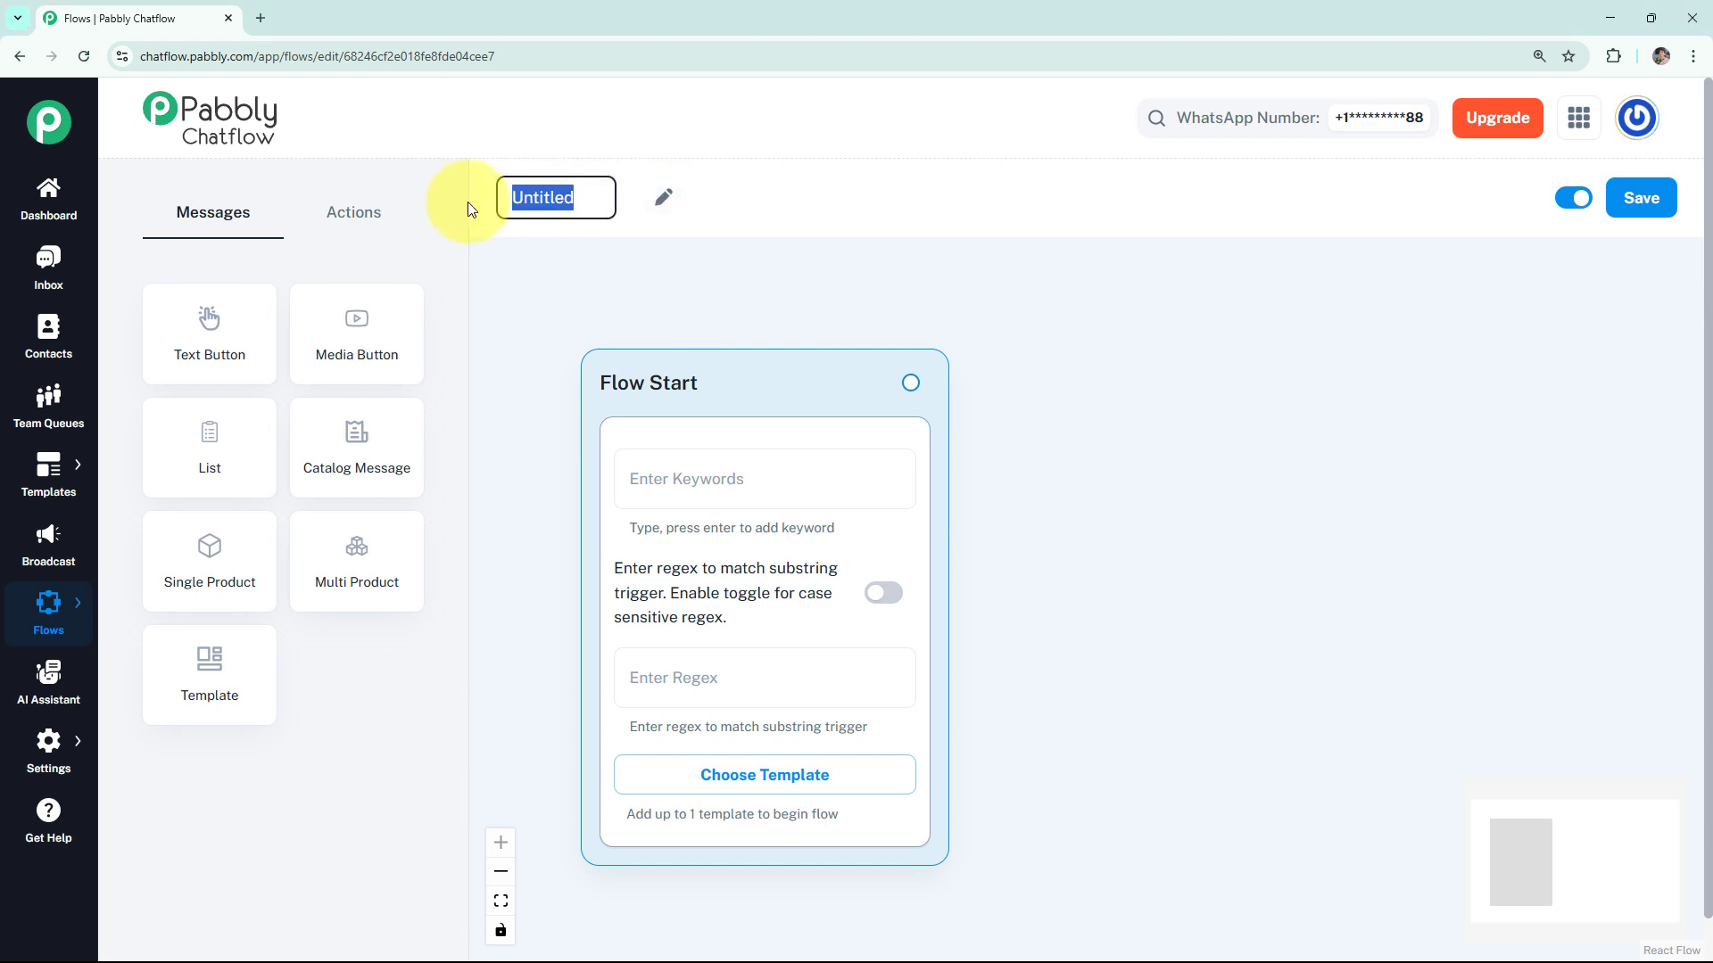
{"action": "key", "text": "BackSpace"}
{"action": "type", "text": "WhatsApp Chatbot for an Online Learning Platform"}
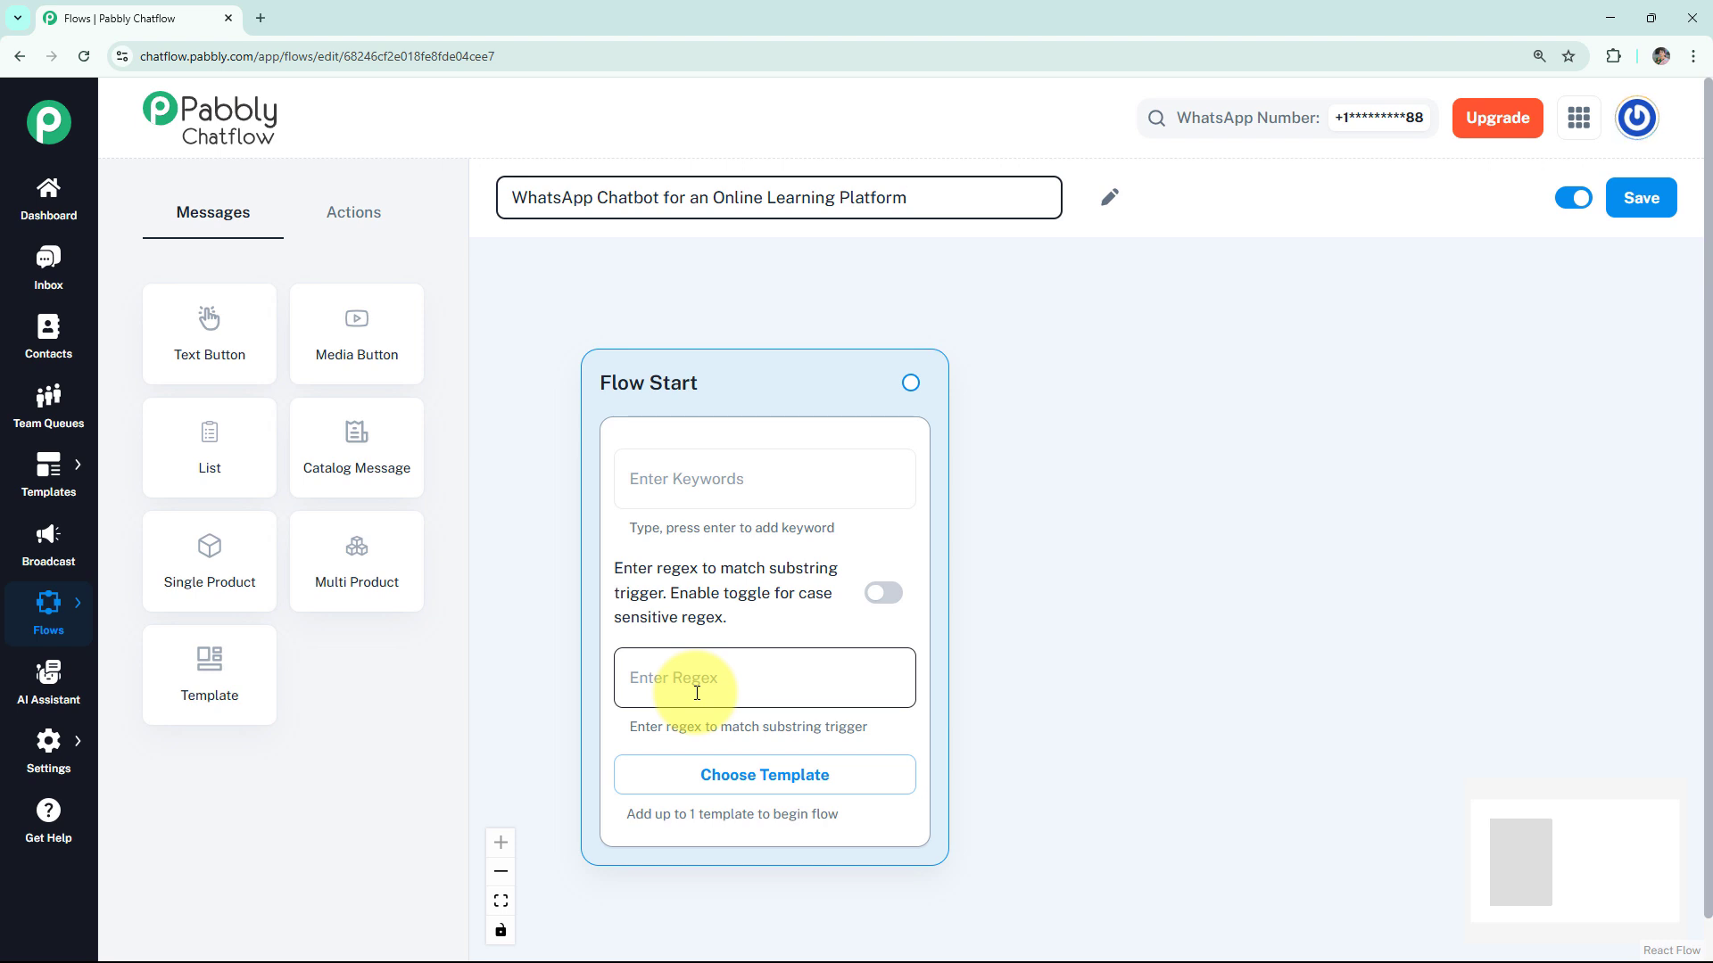
Add the approved online_learning template to the Flow Start block
{"action": "left_click", "coordinate": [730, 793]}
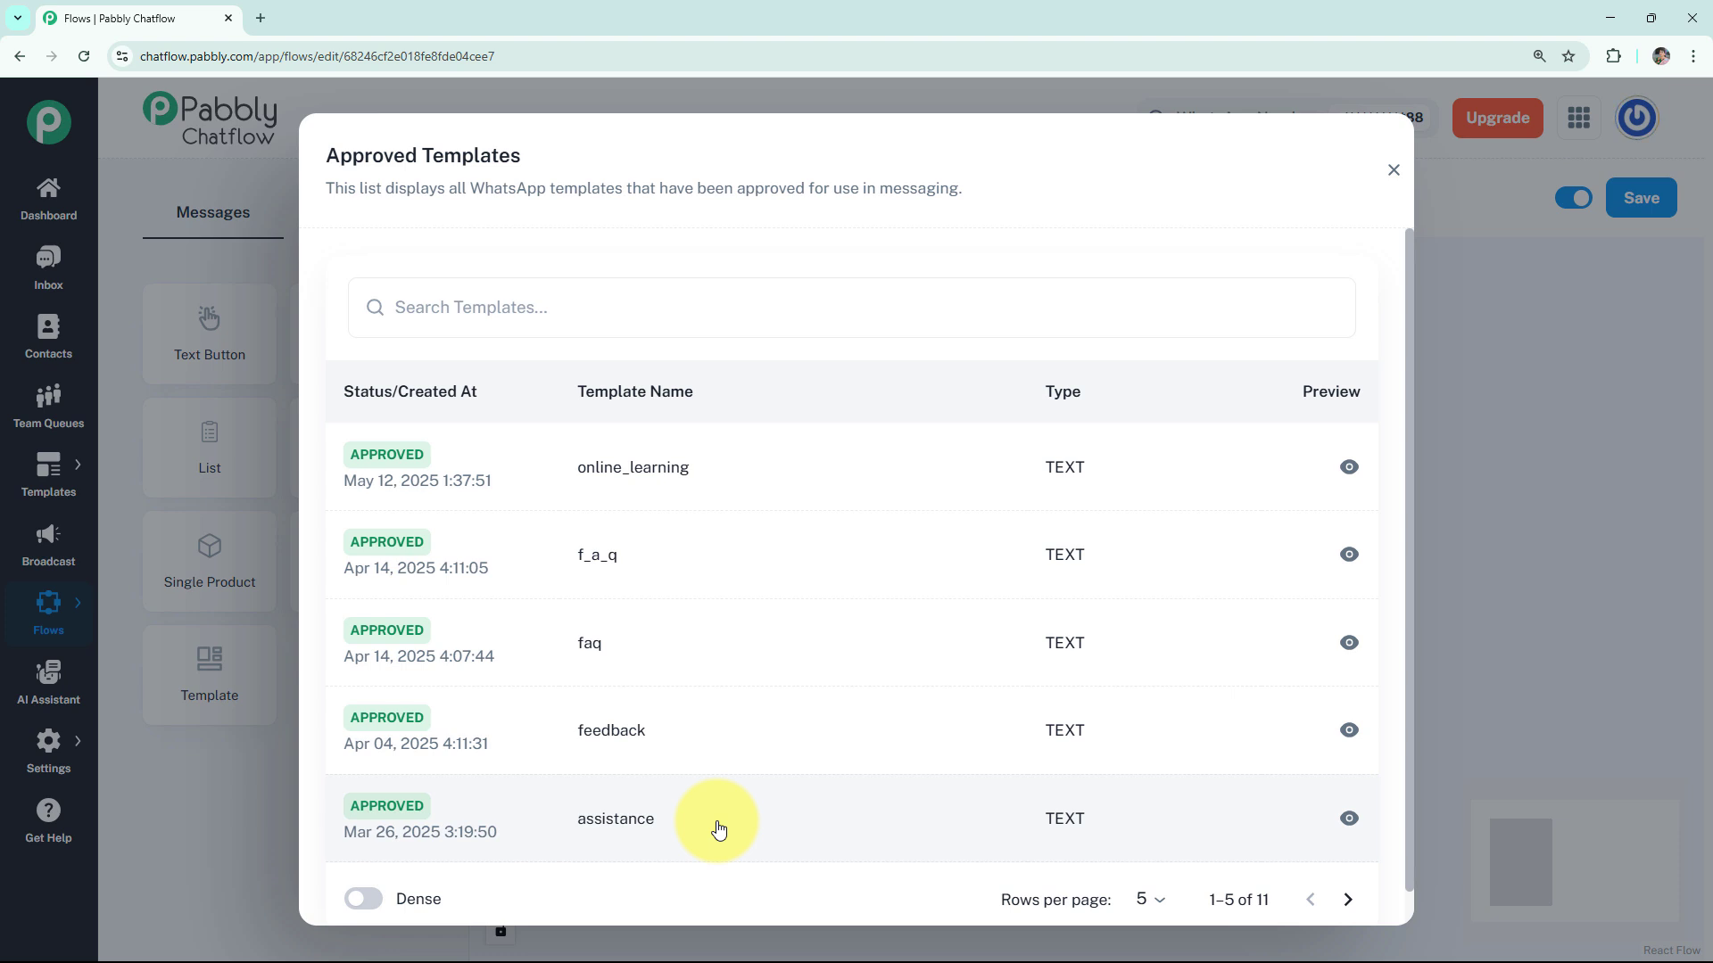
{"action": "left_click", "coordinate": [682, 510]}
{"action": "scroll", "coordinate": [1052, 642], "scroll_direction": "down", "scroll_amount": 1}
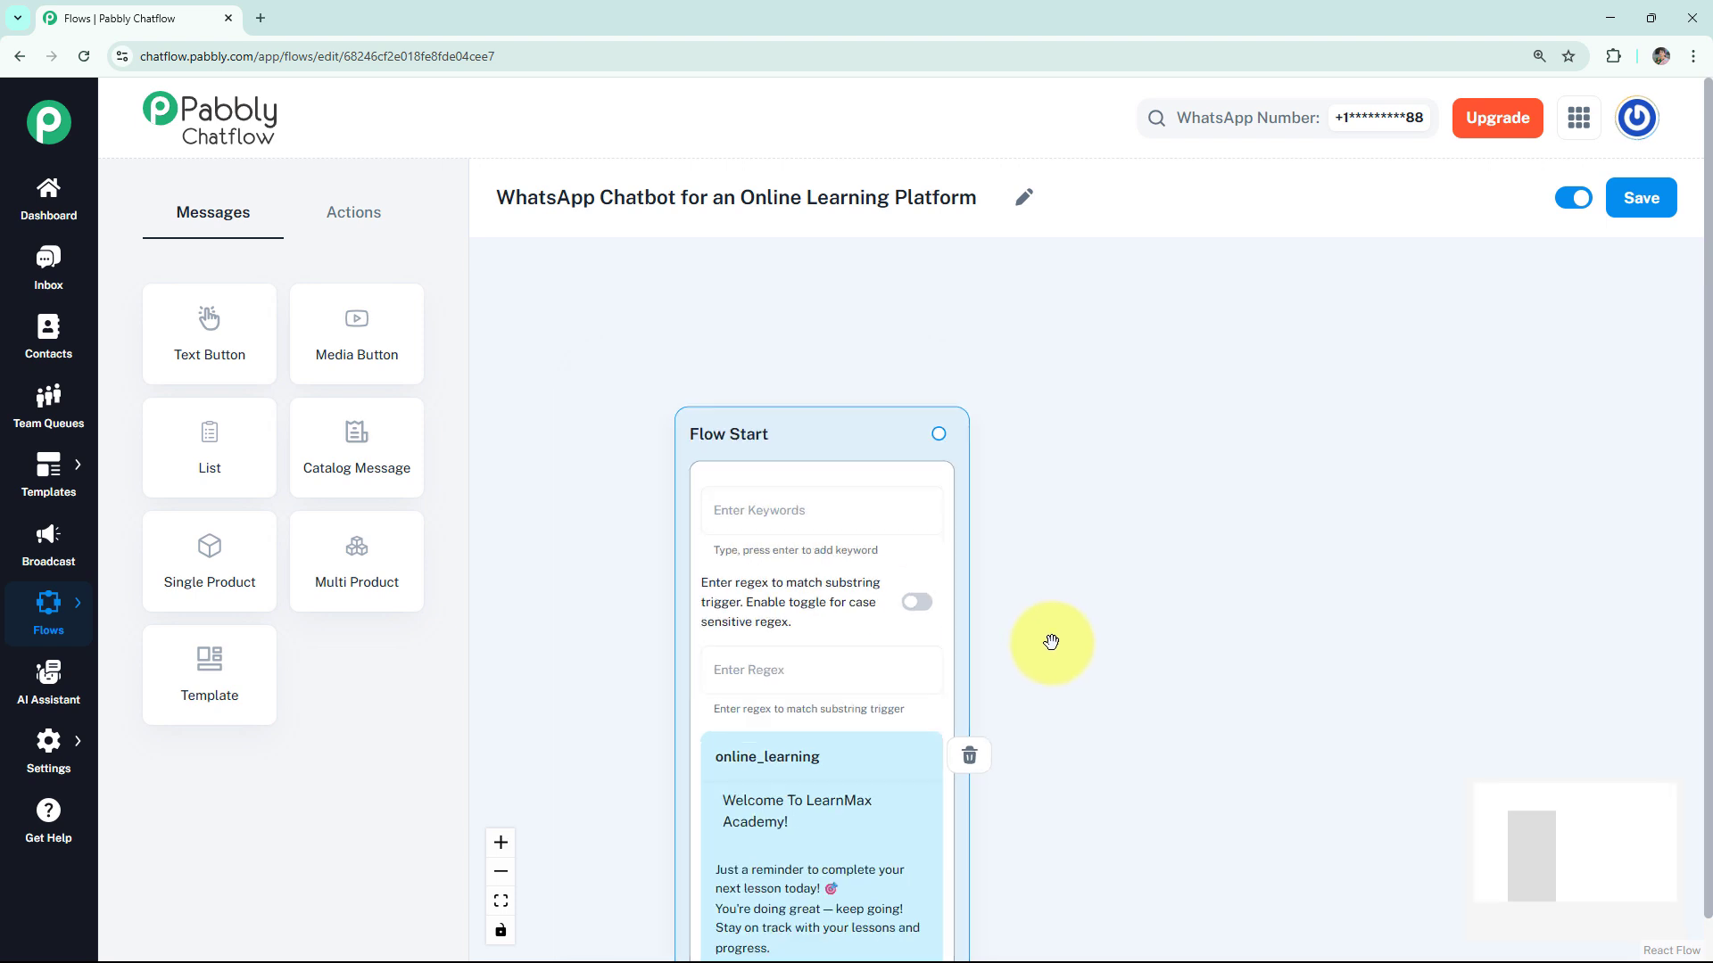
{"action": "left_click_drag", "start_coordinate": [1051, 642], "coordinate": [946, 518]}
{"action": "scroll", "coordinate": [994, 586], "scroll_direction": "down", "scroll_amount": 1}
{"action": "mouse_move", "coordinate": [1024, 640]}
{"action": "left_mouse_down"}
{"action": "mouse_move", "coordinate": [1009, 572]}
{"action": "mouse_move", "coordinate": [1006, 626]}
{"action": "left_mouse_up"}
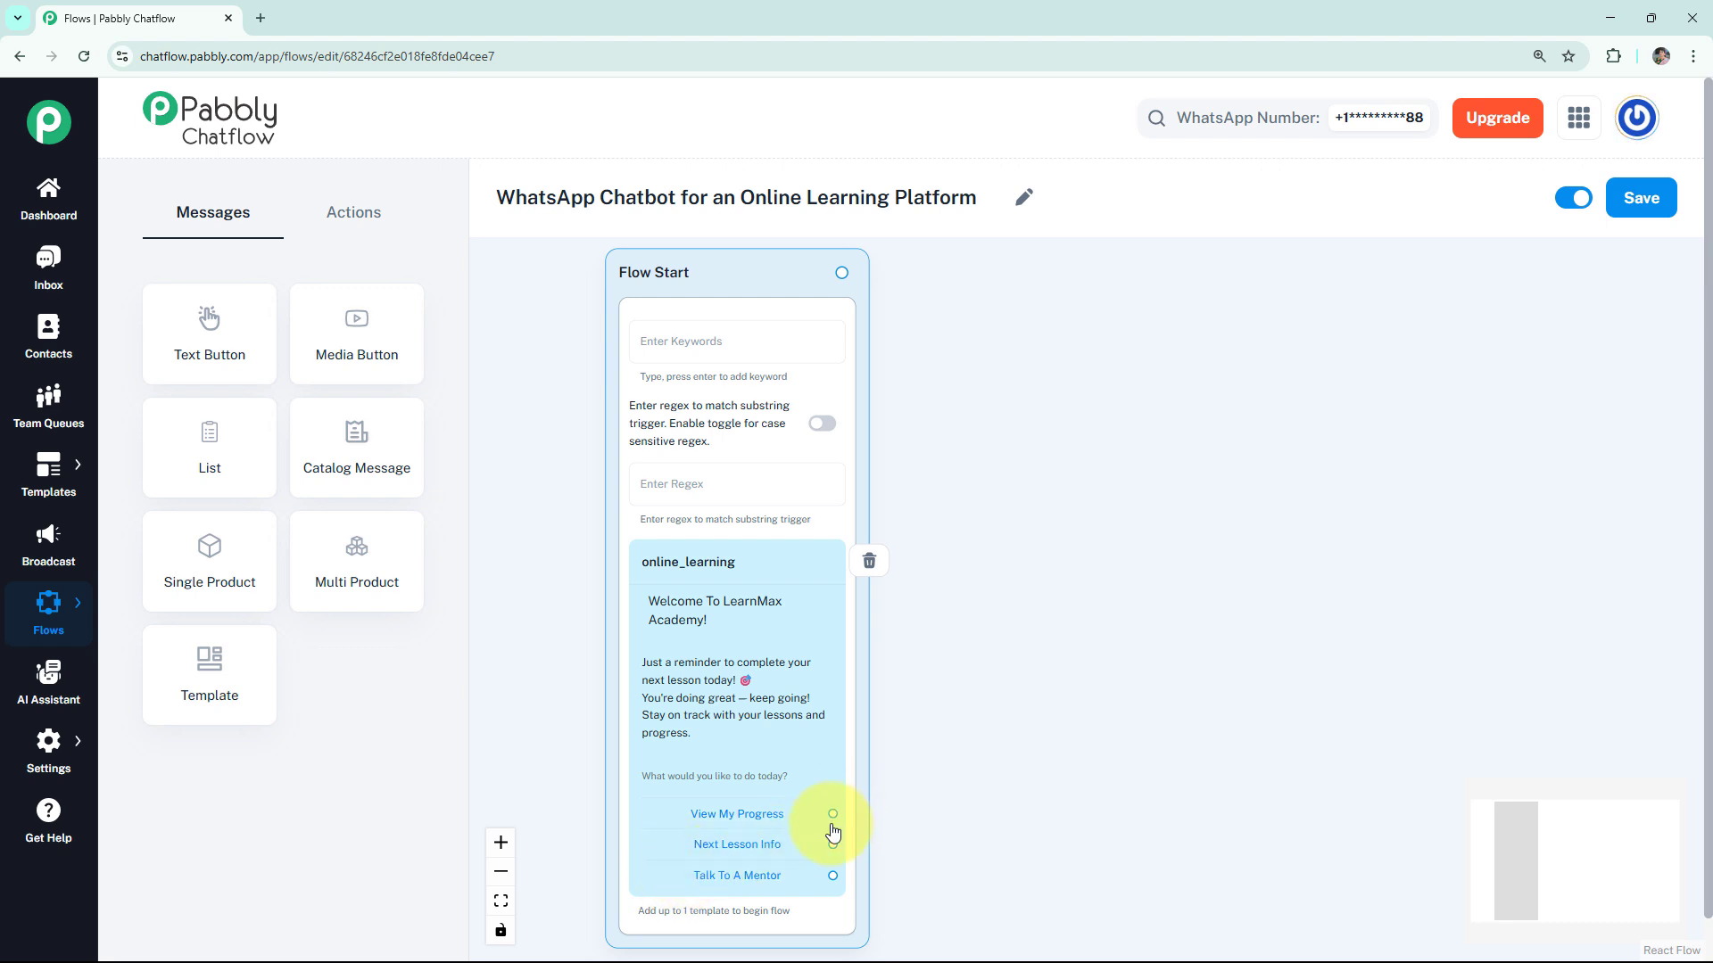
Link View My Progress to a new text button message with the "Your Current Progress:" text (Modules Completed: 3/8, Last Login: 2 days ago) and preview it
{"action": "left_click_drag", "start_coordinate": [832, 813], "coordinate": [1001, 280]}
{"action": "left_click", "coordinate": [958, 332]}
{"action": "left_click", "coordinate": [1013, 353]}
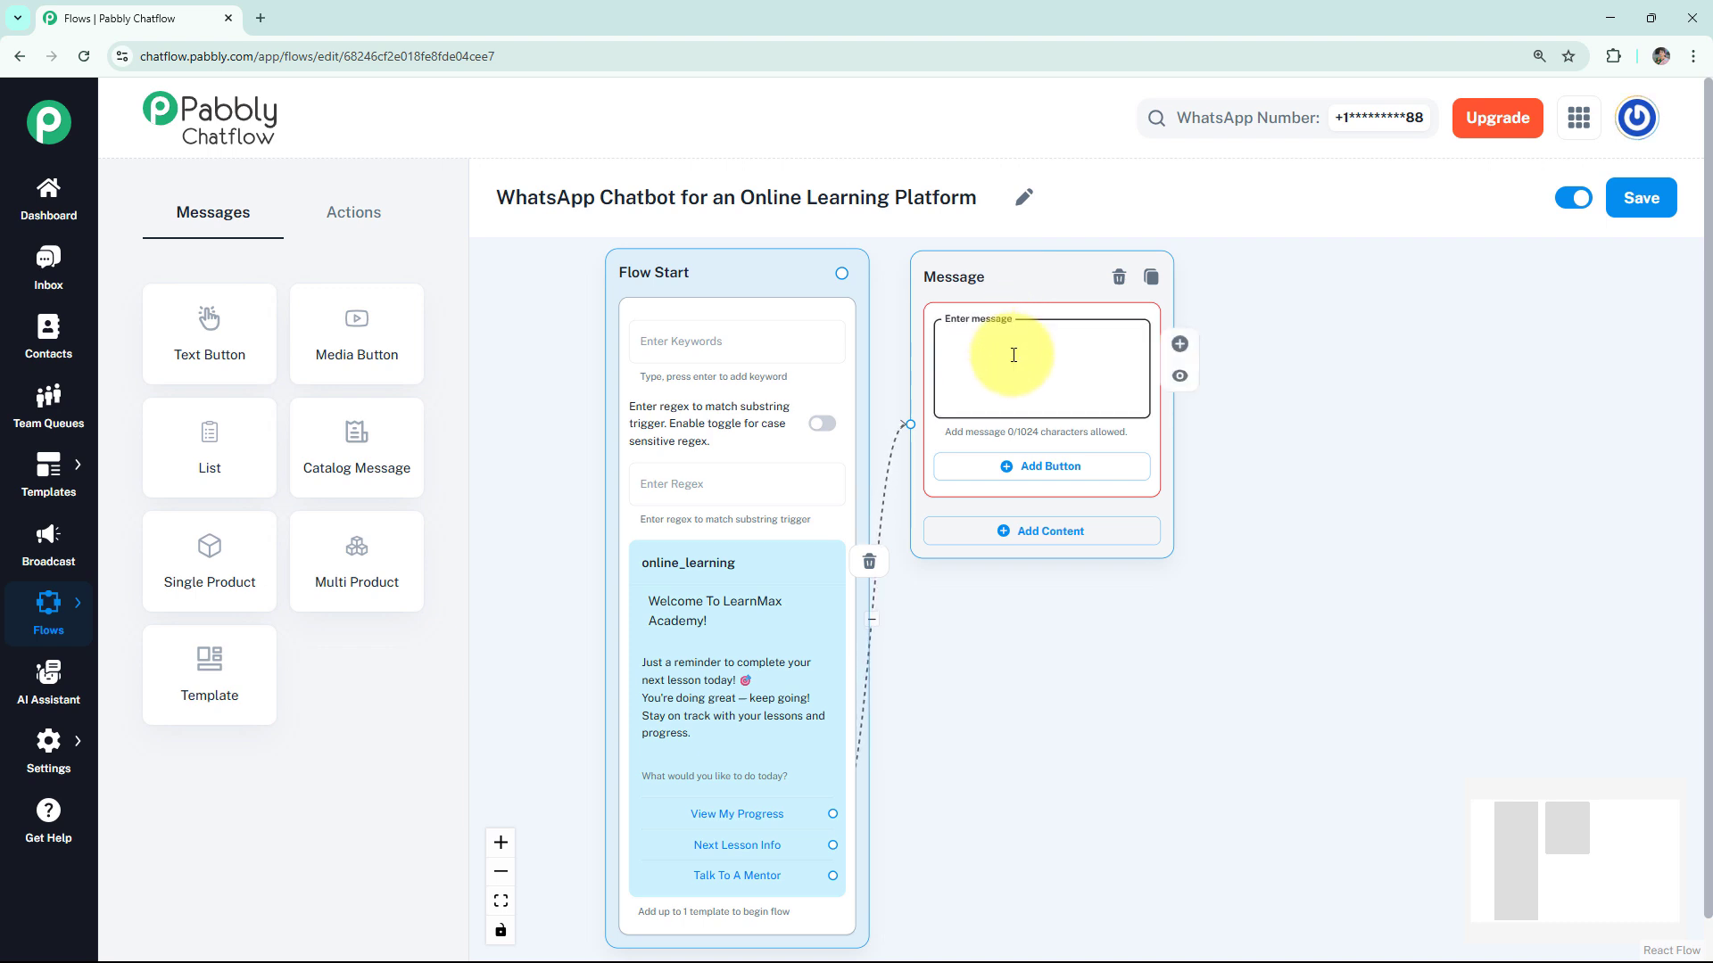
{"action": "key", "text": "ctrl+v"}
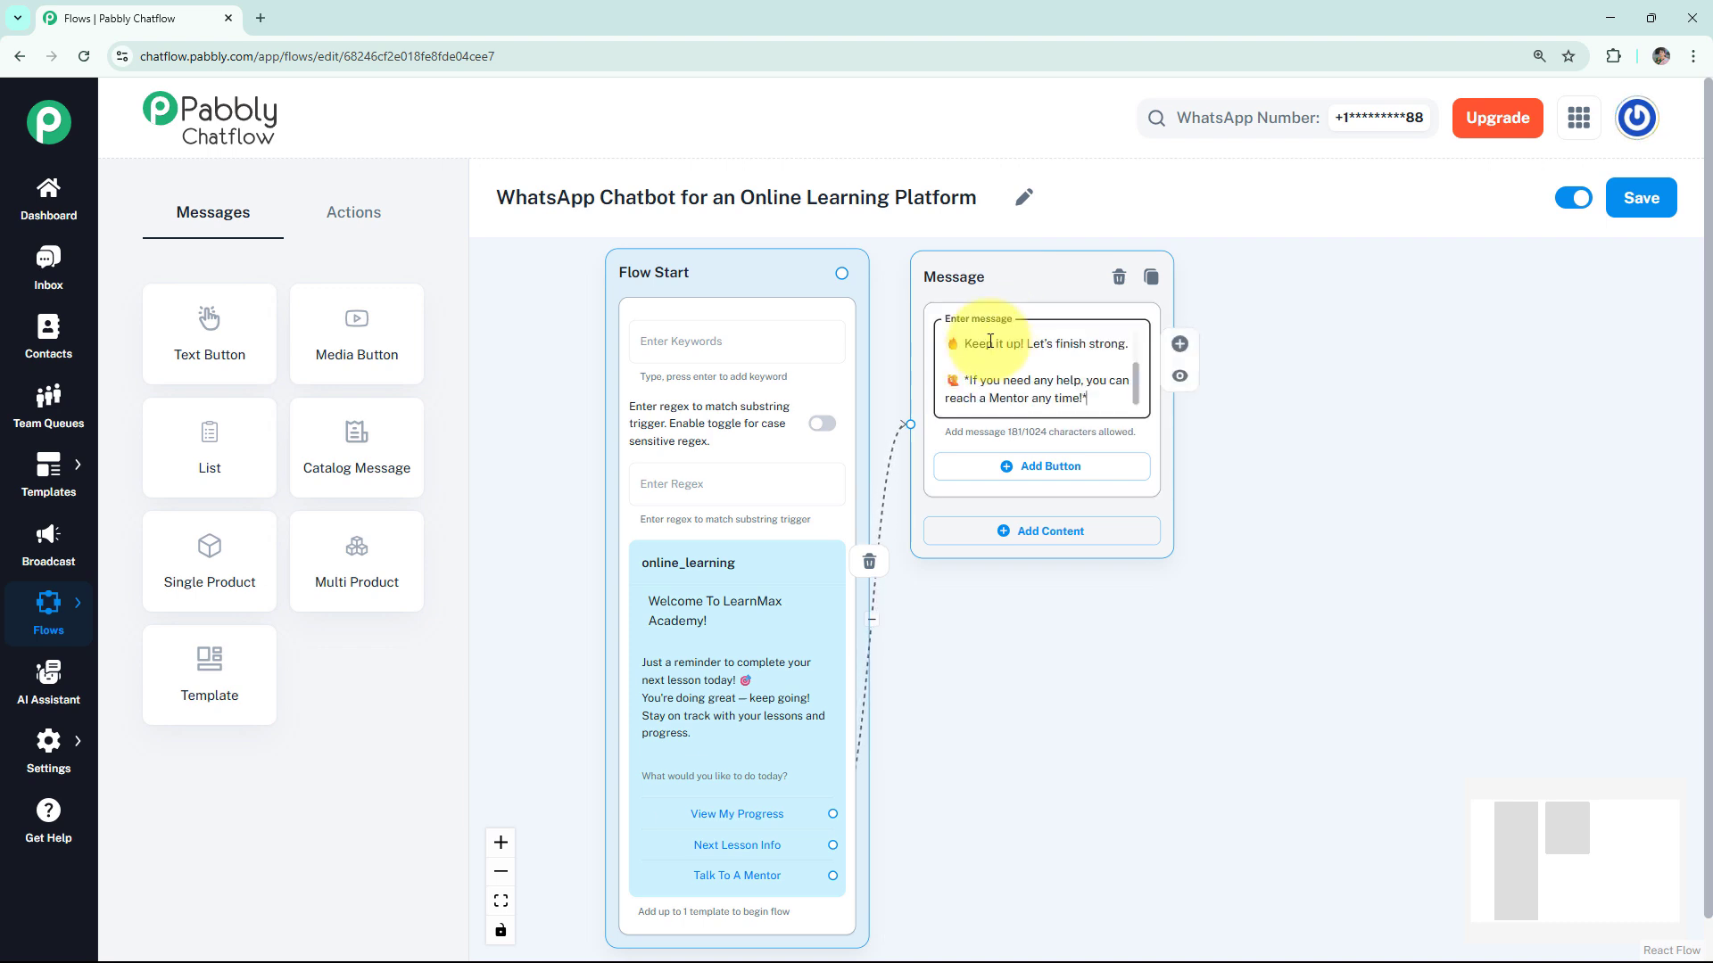
{"action": "left_click", "coordinate": [1179, 375]}
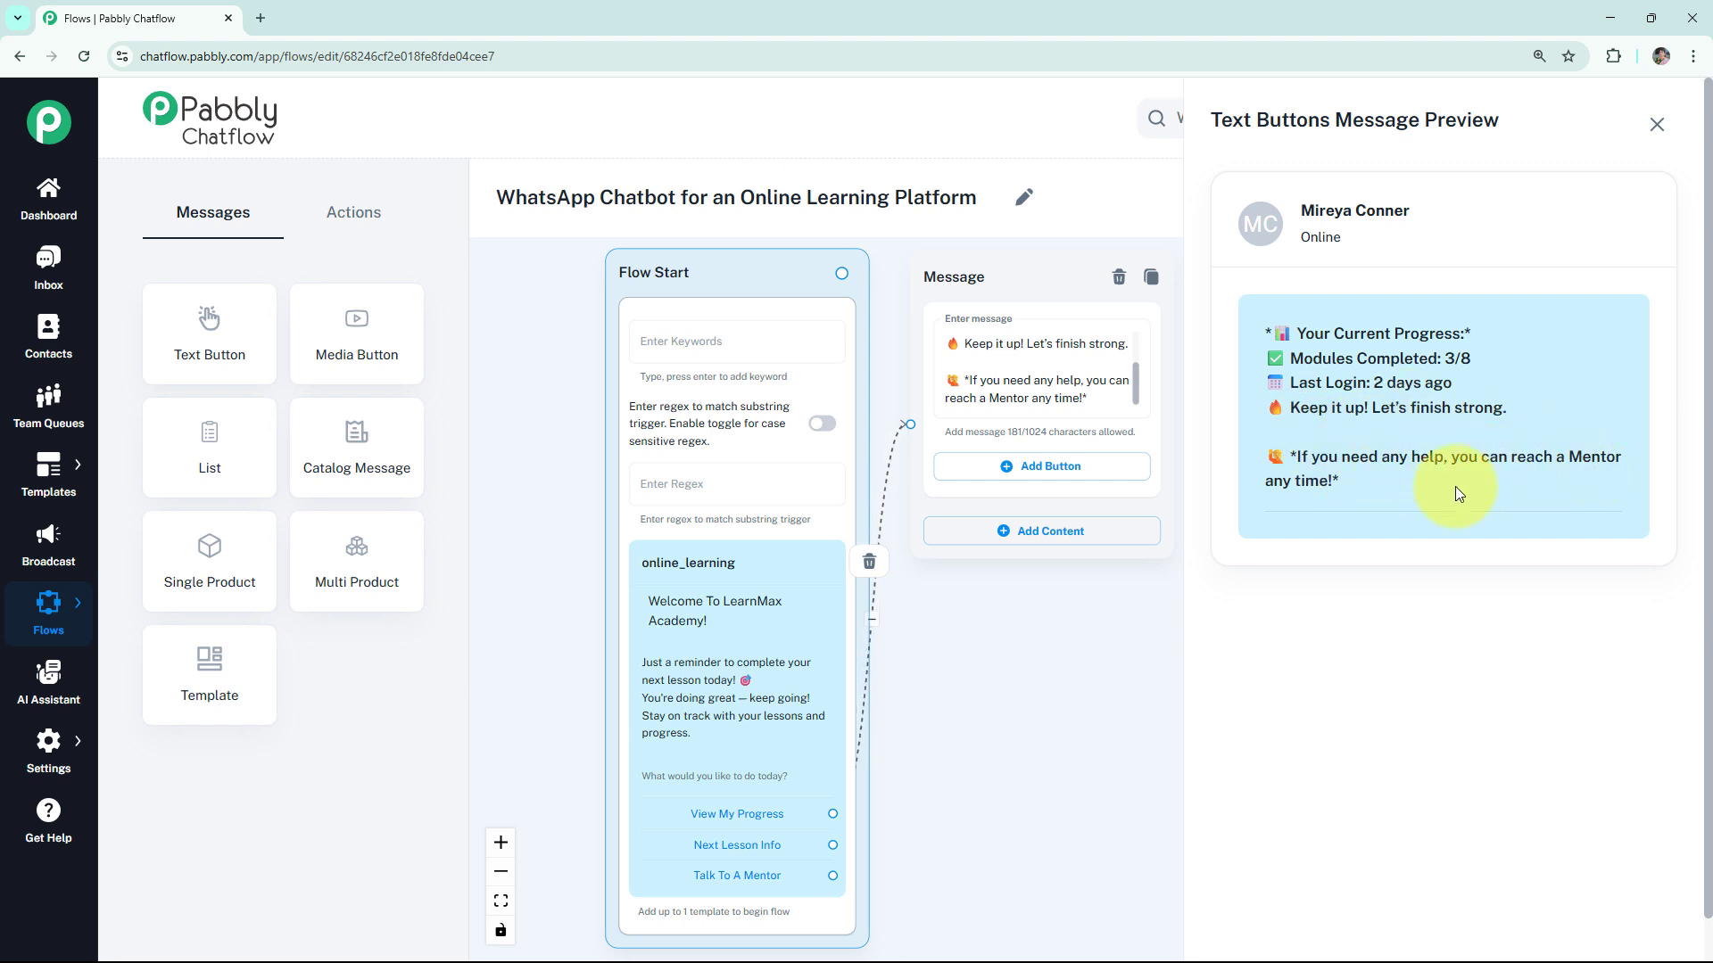
{"action": "left_click", "coordinate": [1657, 124]}
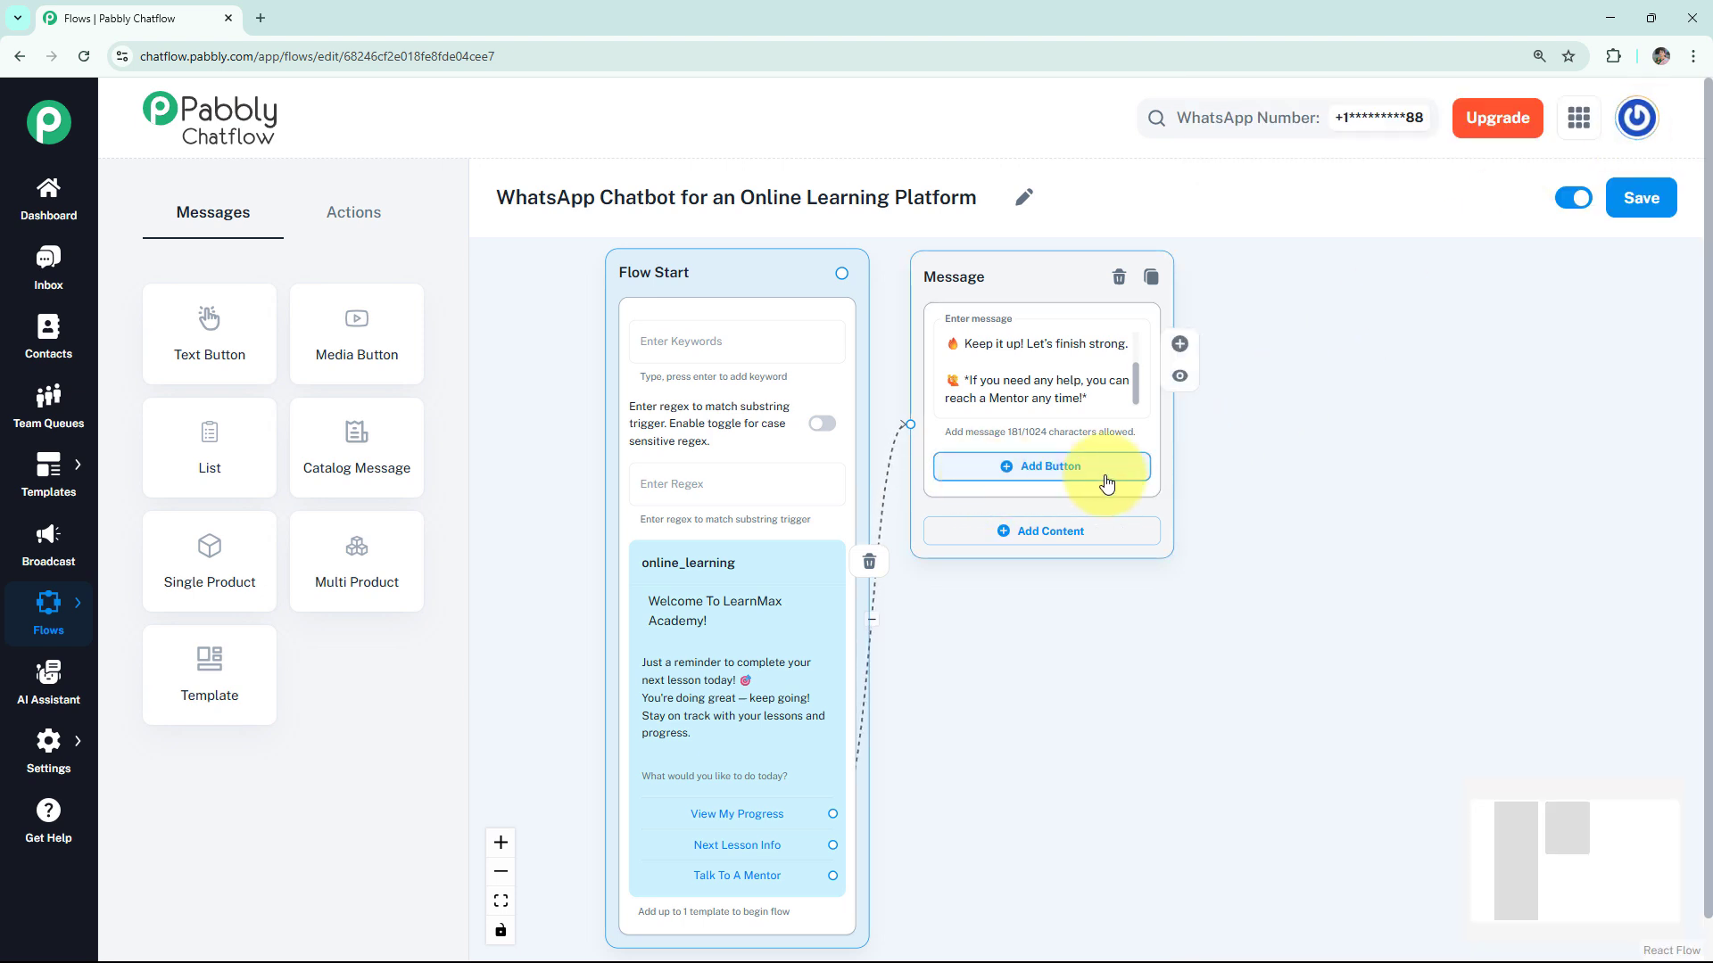
Add a button labelled "Contact Mentor!" to the current progress message
{"action": "left_click", "coordinate": [1044, 473]}
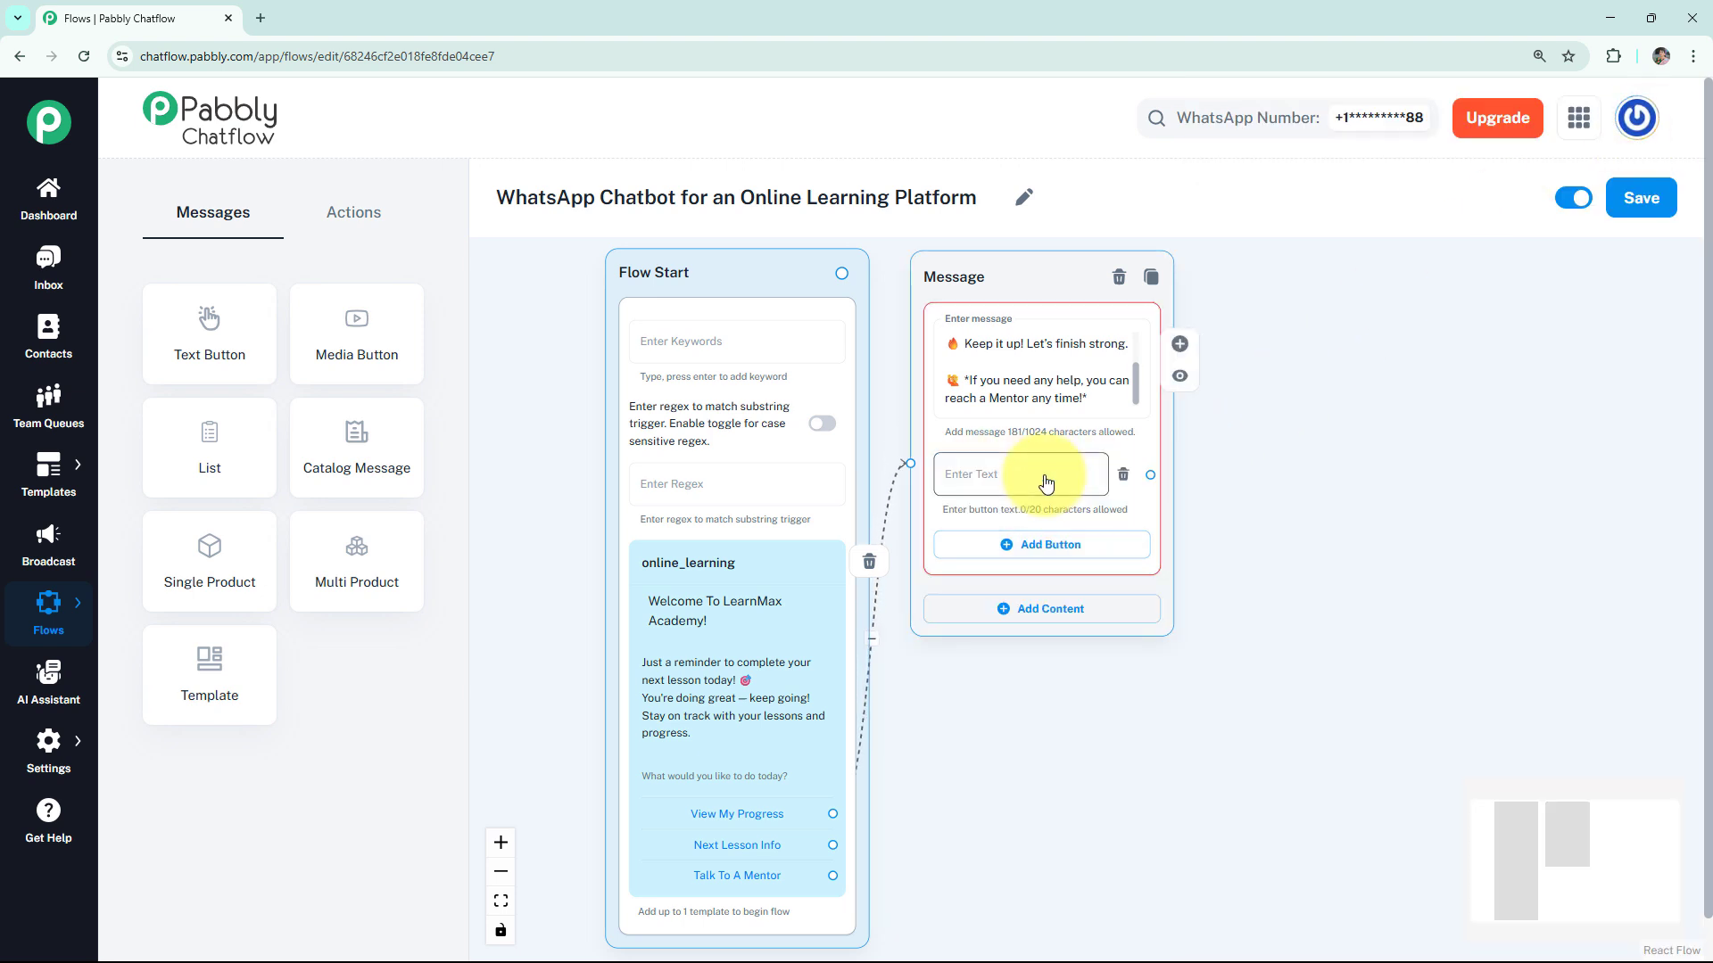
{"action": "left_click", "coordinate": [1045, 477]}
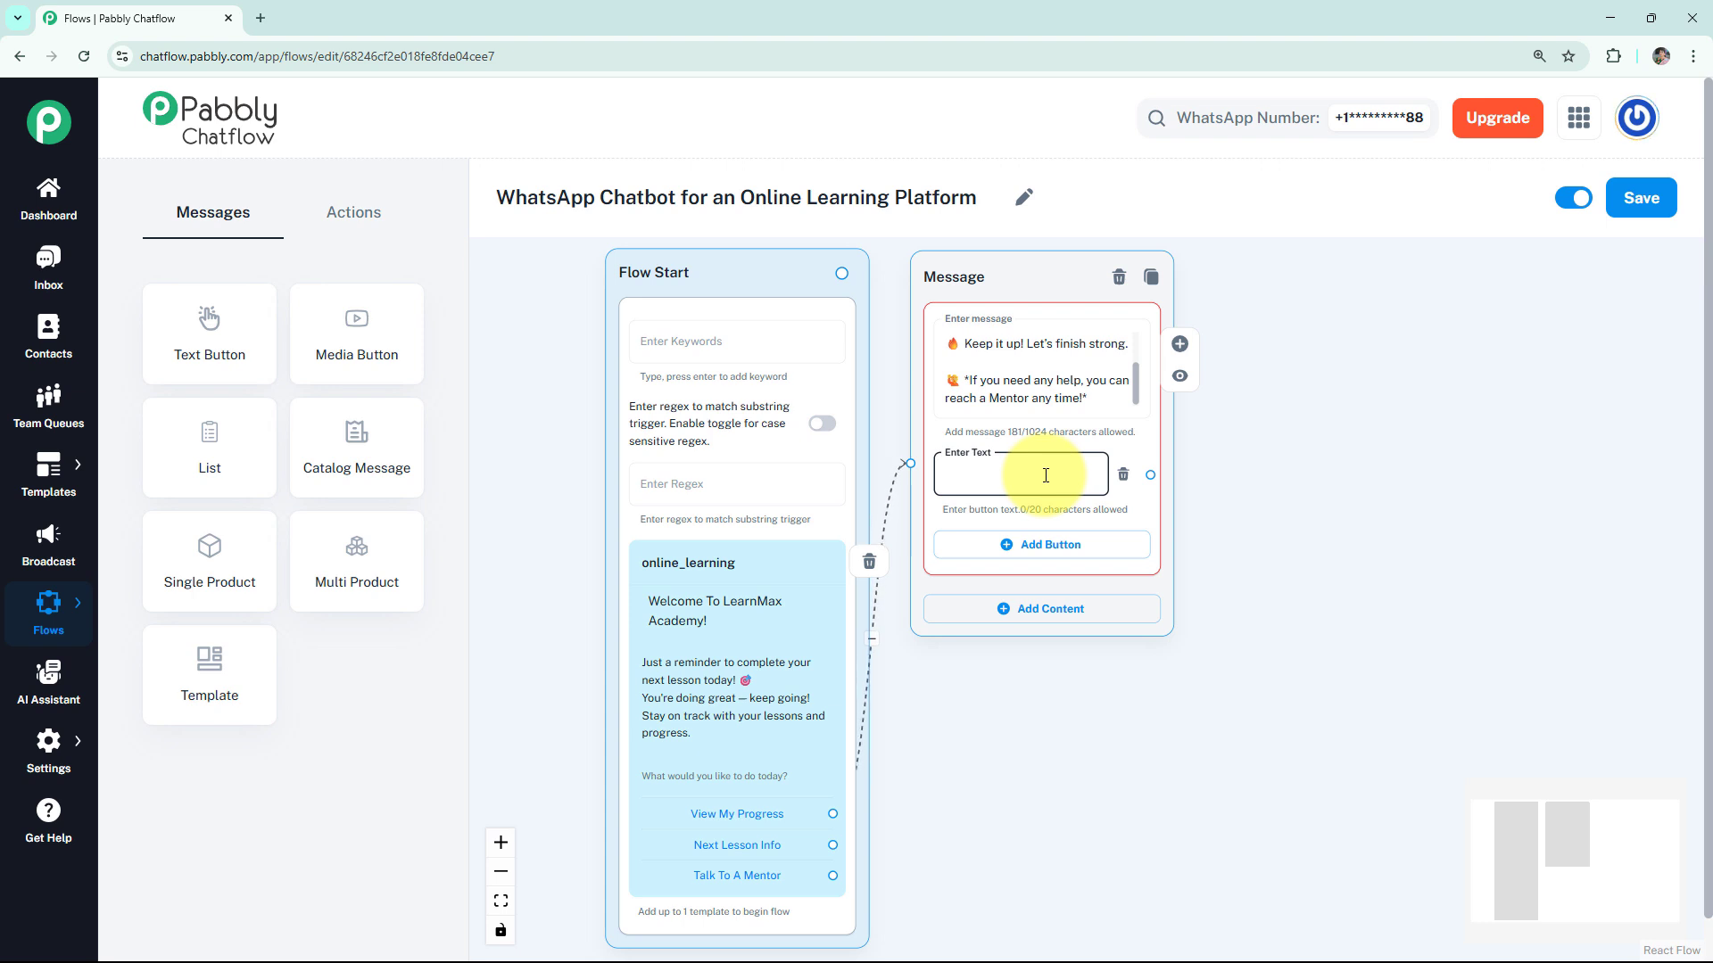
{"action": "type", "text": "Contact Mentor!"}
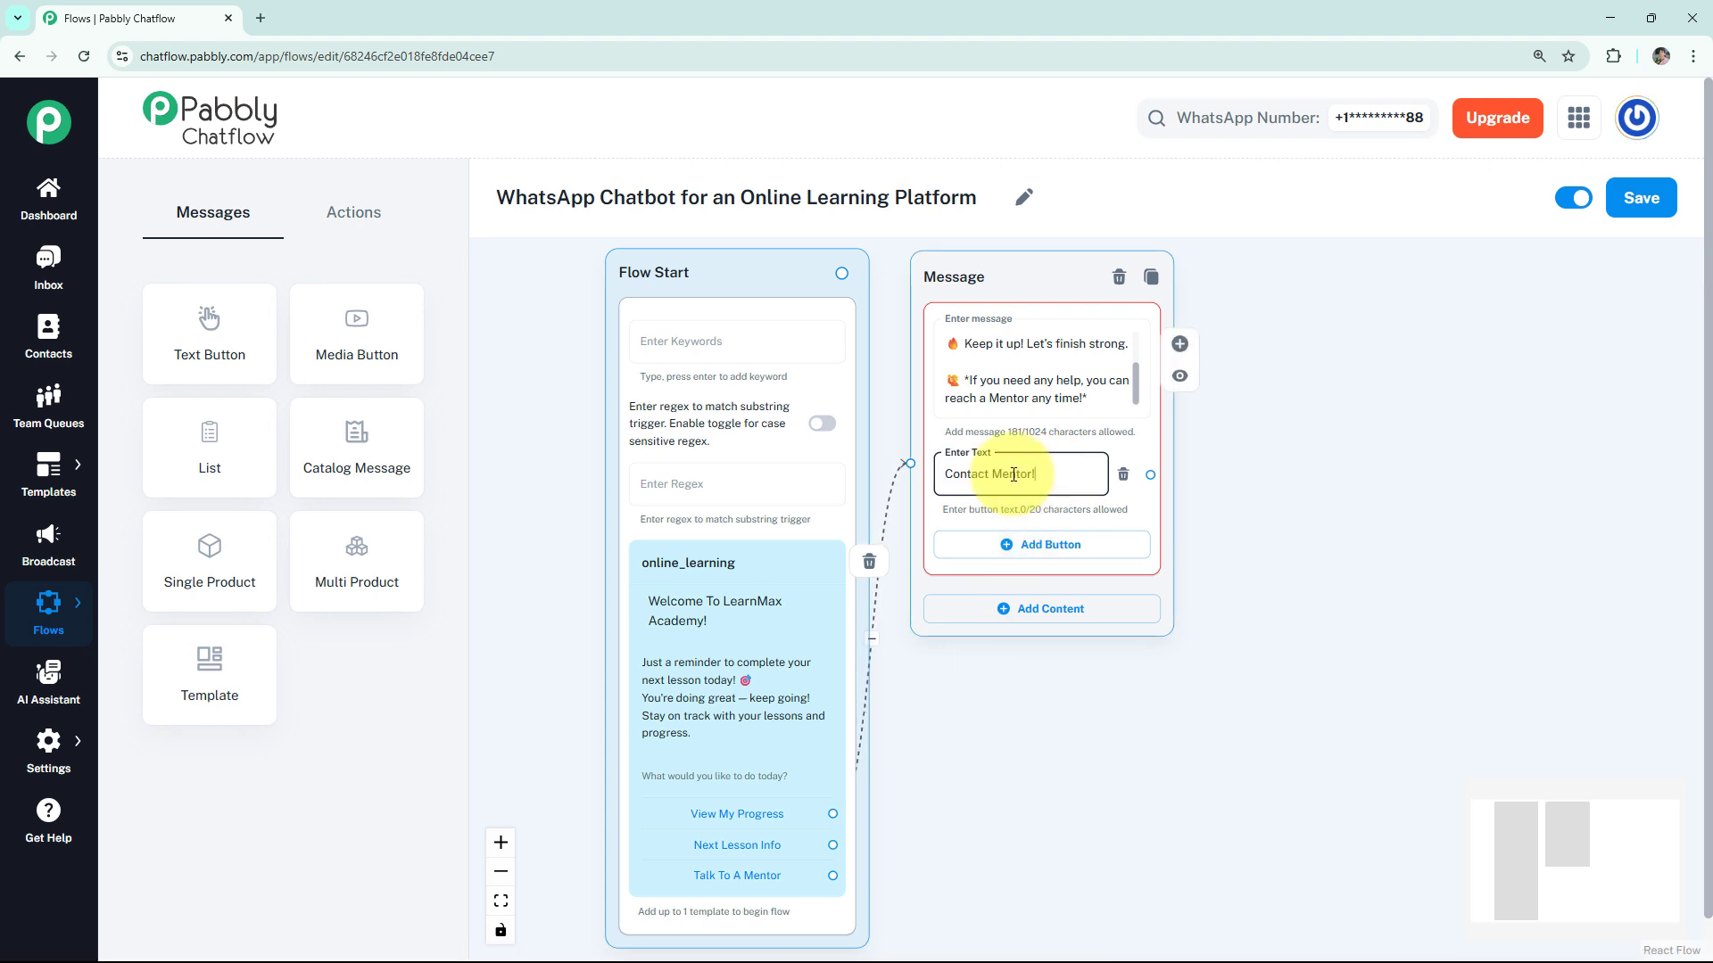
{"action": "left_click", "coordinate": [871, 681]}
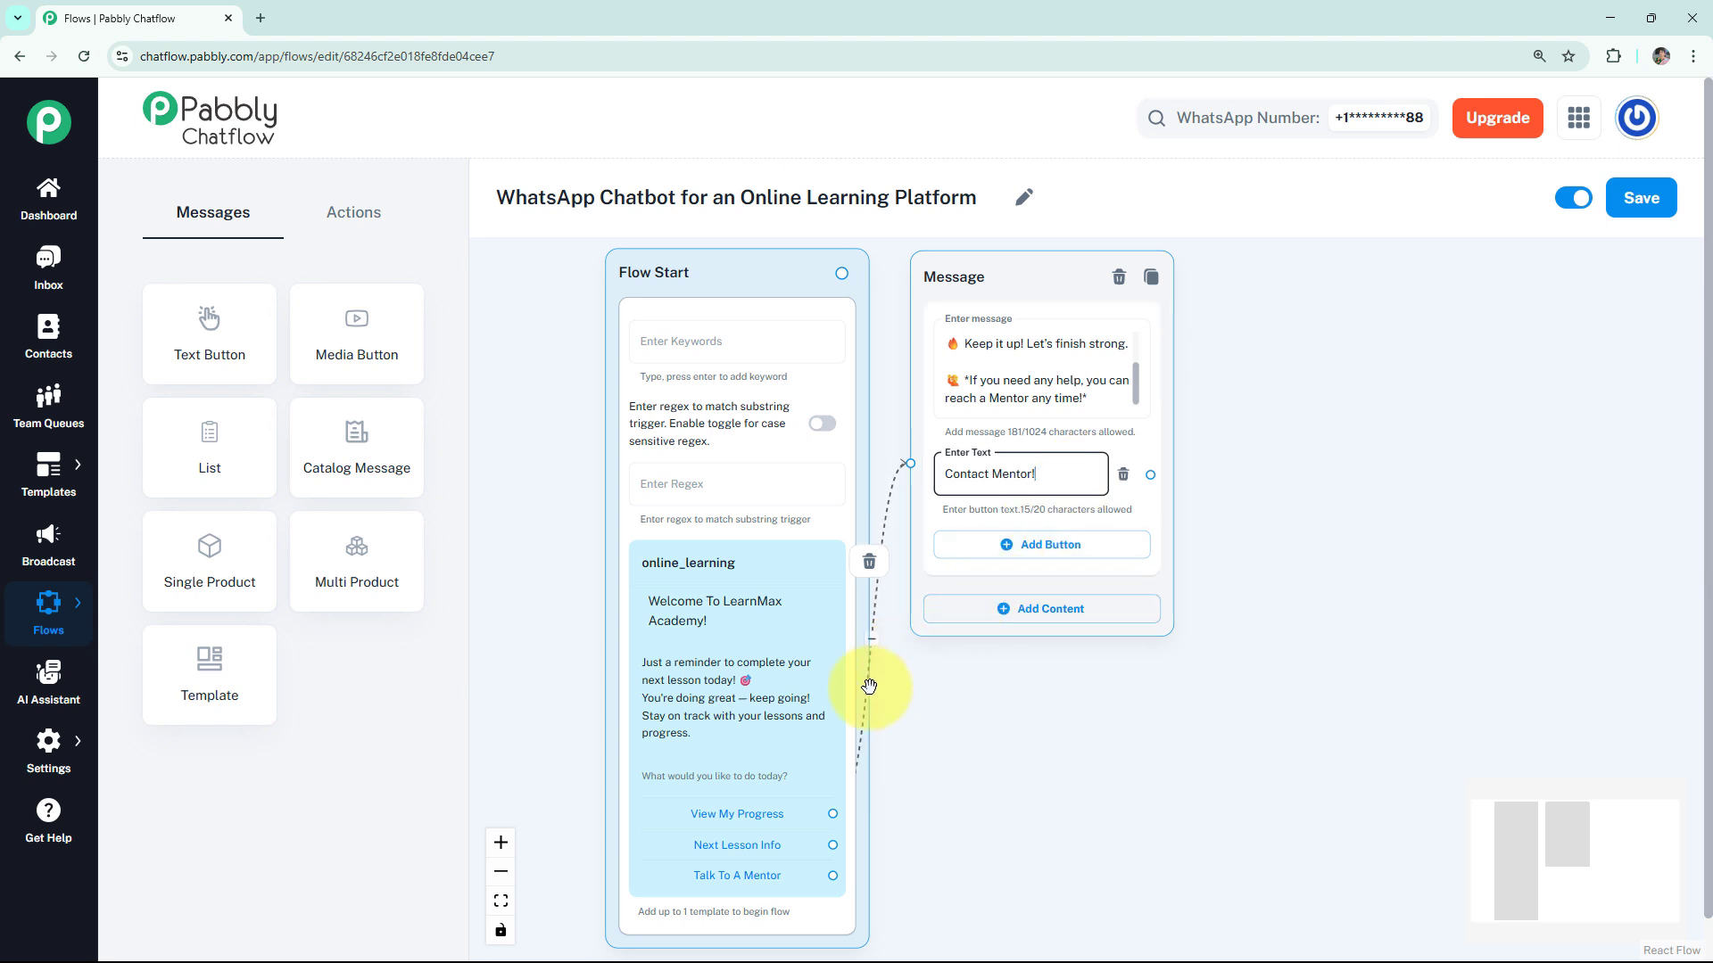
Link Next Lesson Info to a new text button message with the "Your Next Lesson:" text for Module 4: Intro to UX Design and preview it
{"action": "left_click_drag", "start_coordinate": [874, 804], "coordinate": [1012, 698]}
{"action": "left_click", "coordinate": [920, 744]}
{"action": "left_click", "coordinate": [998, 759]}
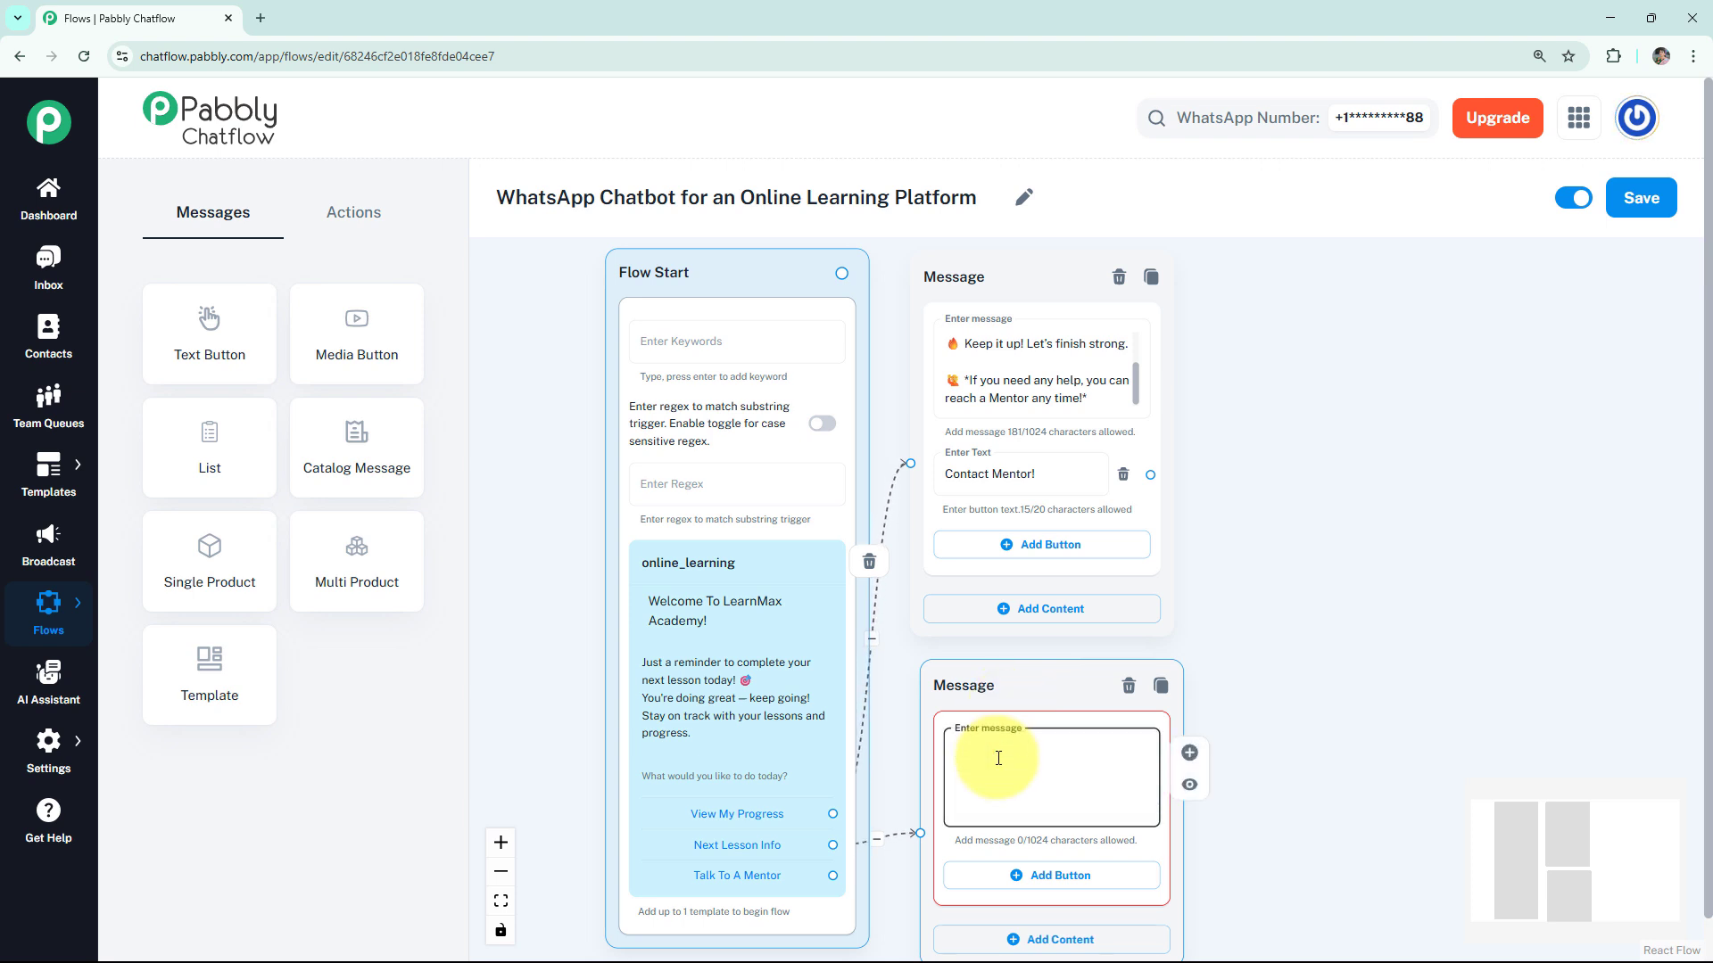
{"action": "type", "text": "*🗓 Your Next Lesson:*  📘 *Module 4: Intro to UX Design* 📍 Status: Not Started ⏳ Duration: ~20 mins Start now to stay ahead!  🙋 *If you need any help, you can reach a Mentor any time!*"}
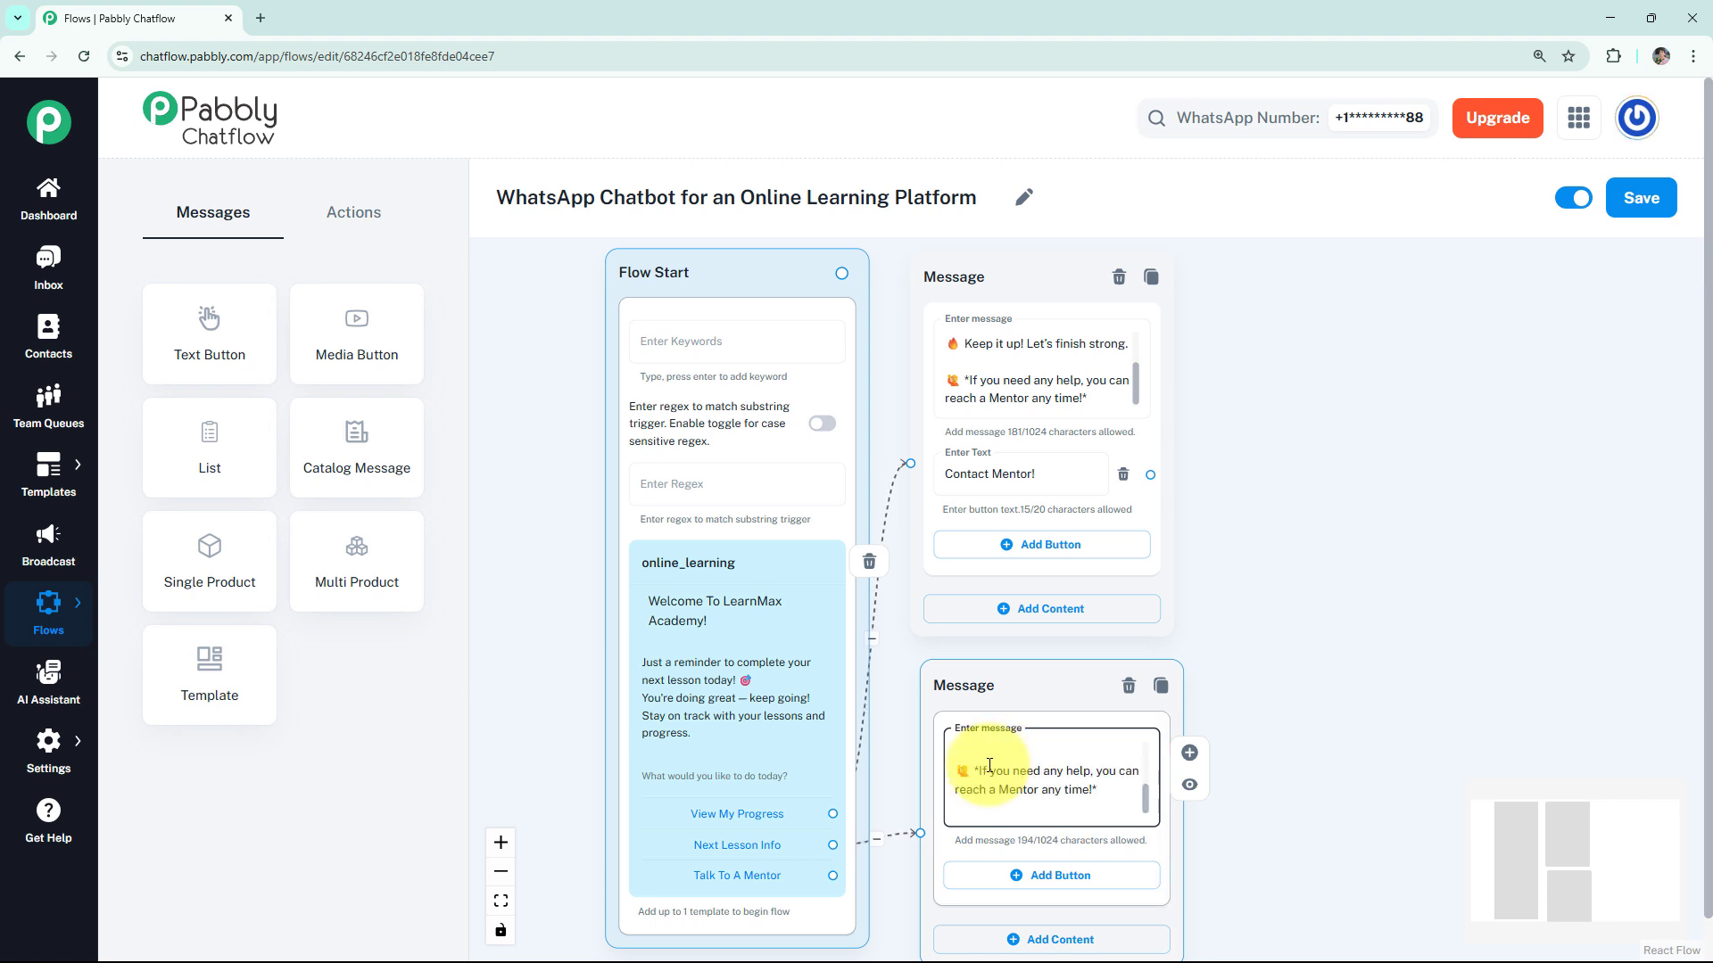
{"action": "left_click", "coordinate": [1190, 785]}
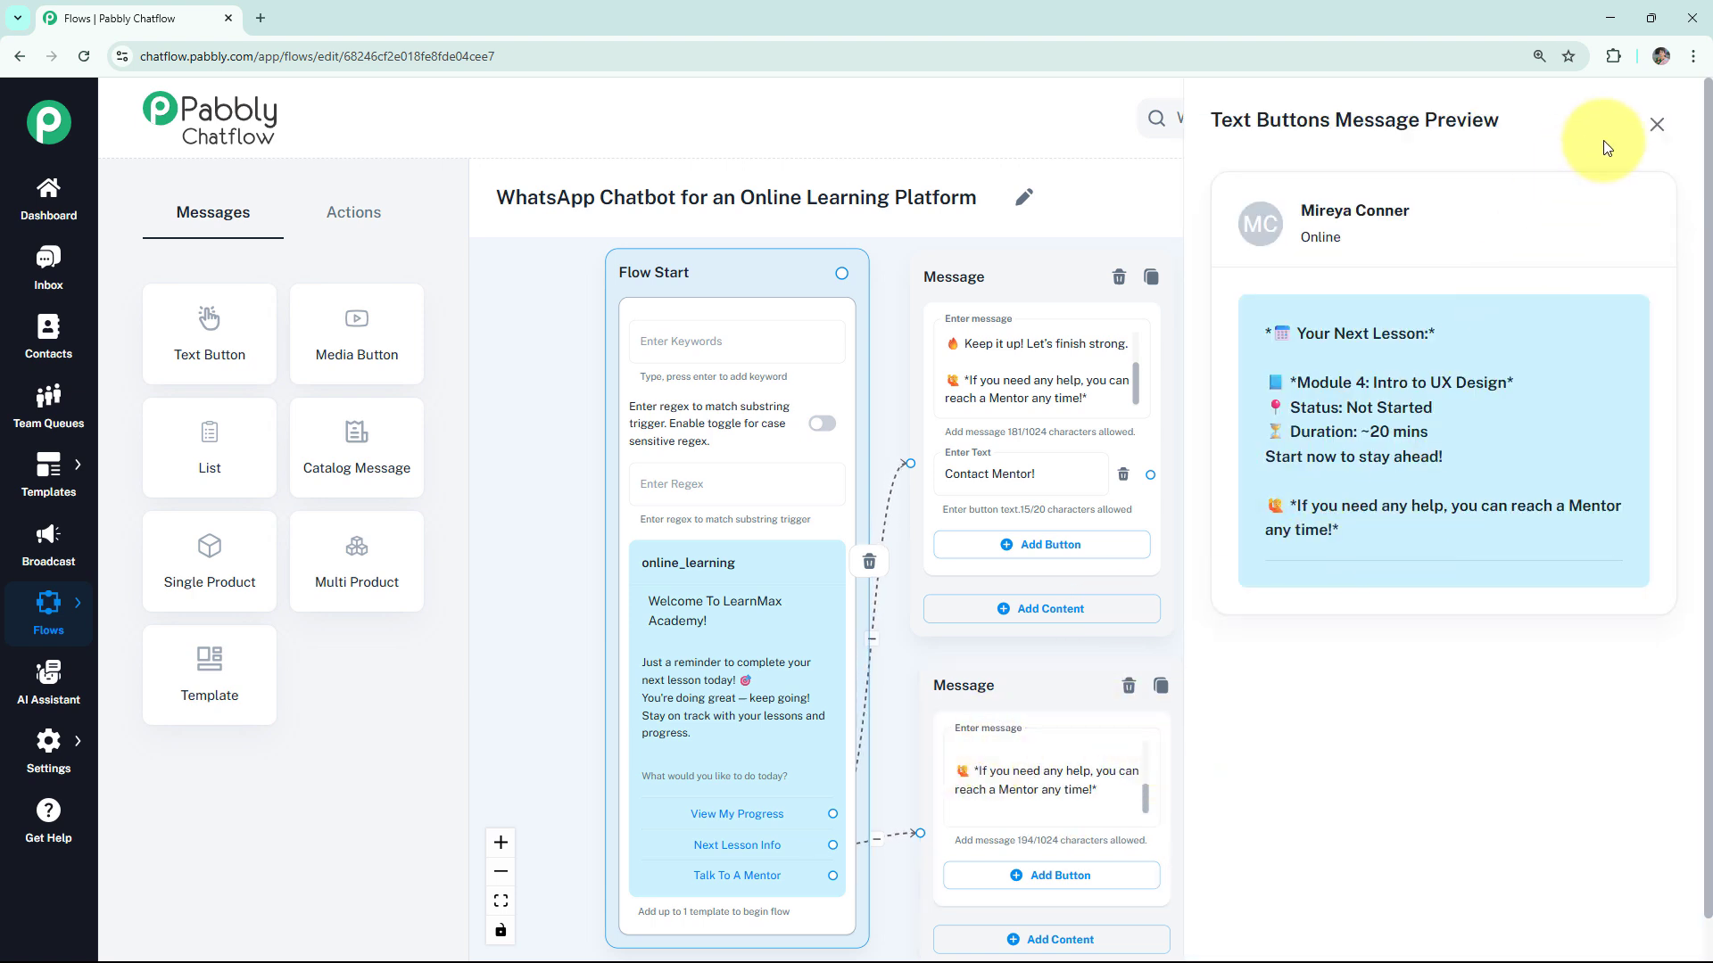
{"action": "left_click", "coordinate": [1655, 125]}
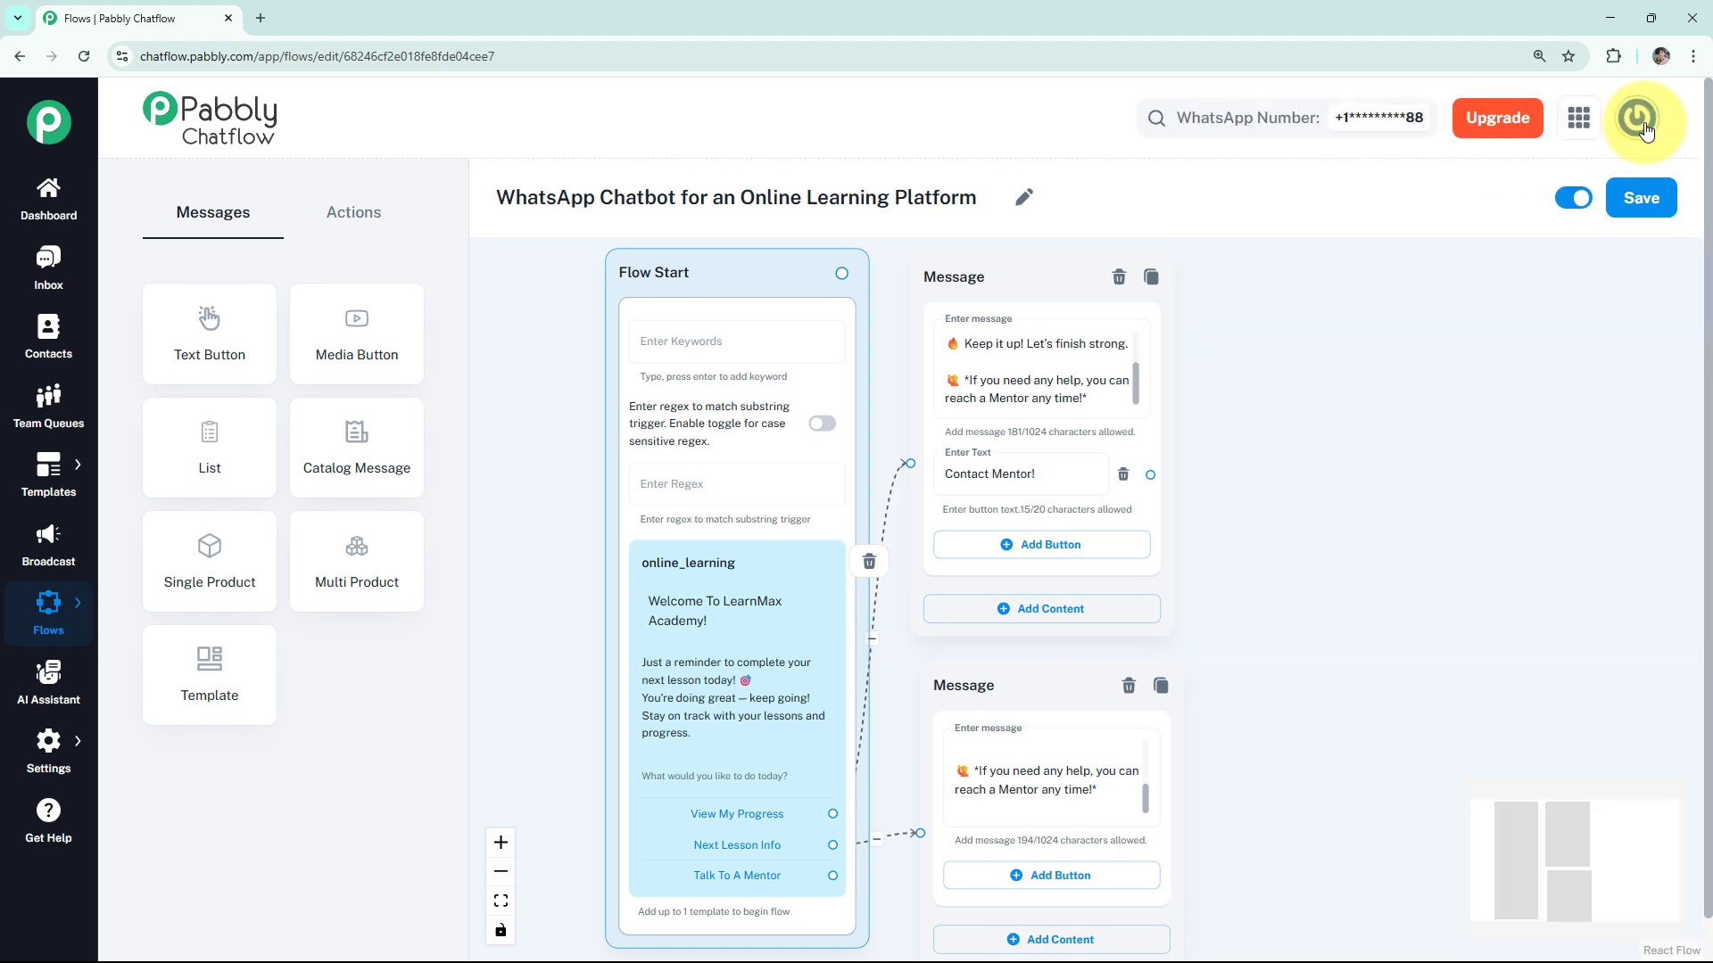
Add a button labelled "Contact Mentor!" to the next lesson message
{"action": "left_click", "coordinate": [1059, 876]}
{"action": "left_click", "coordinate": [1064, 879]}
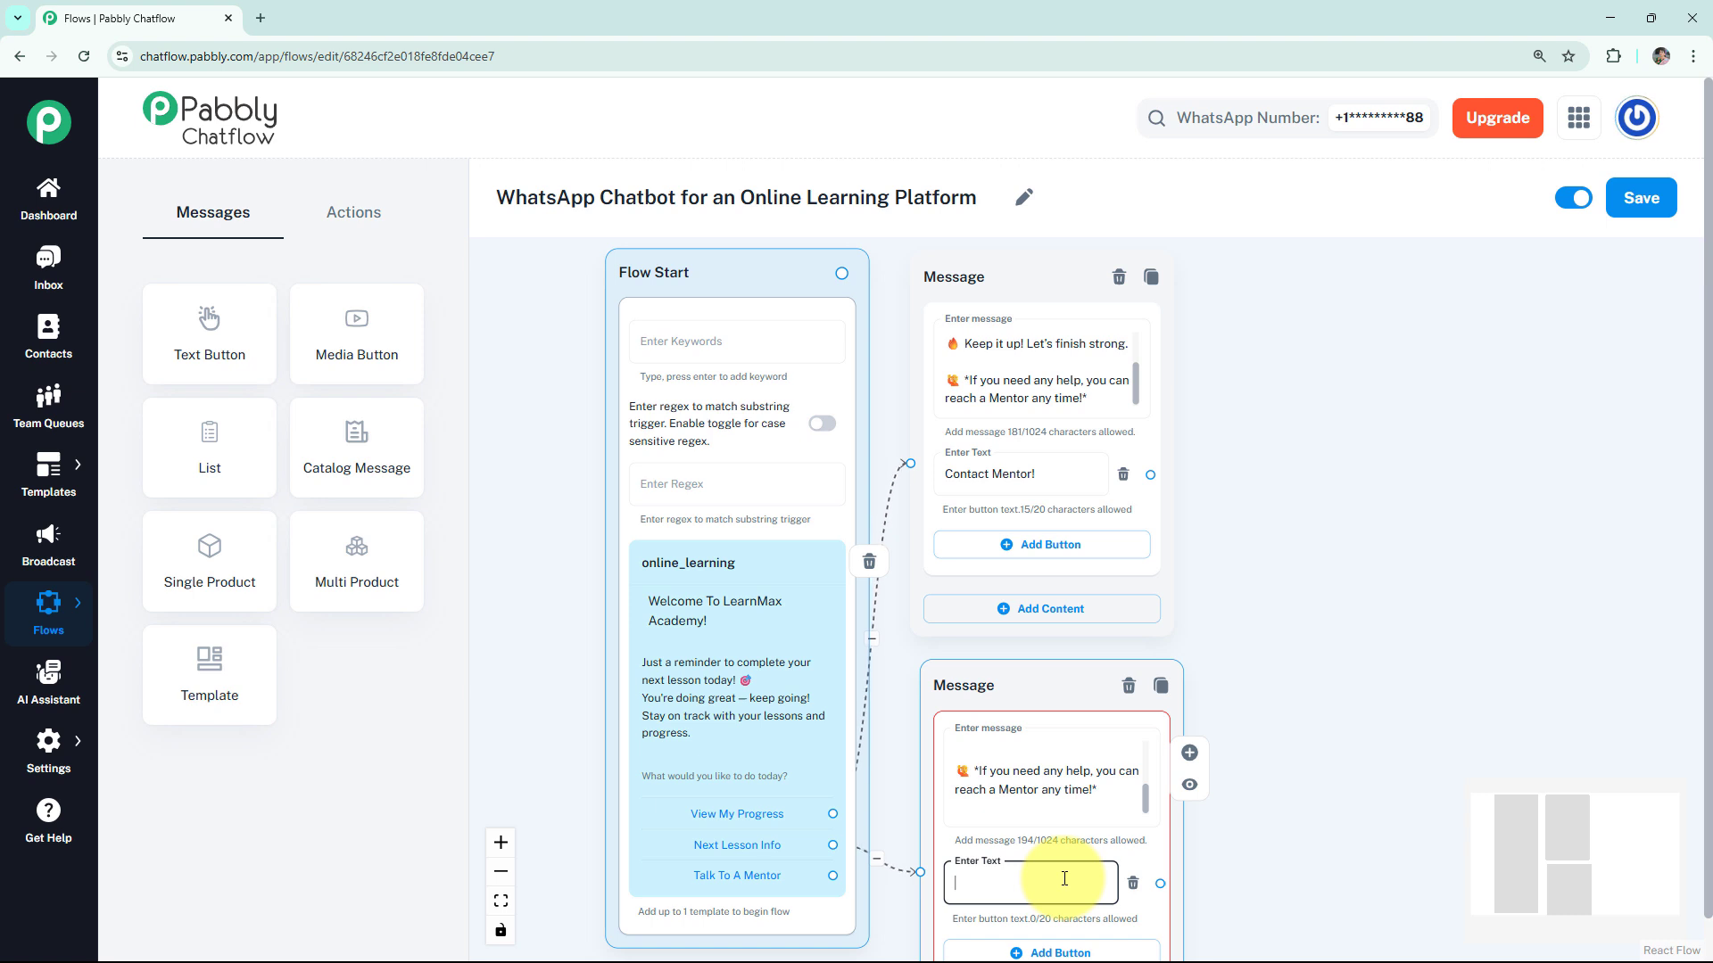
{"action": "type", "text": "Contact Mentor!"}
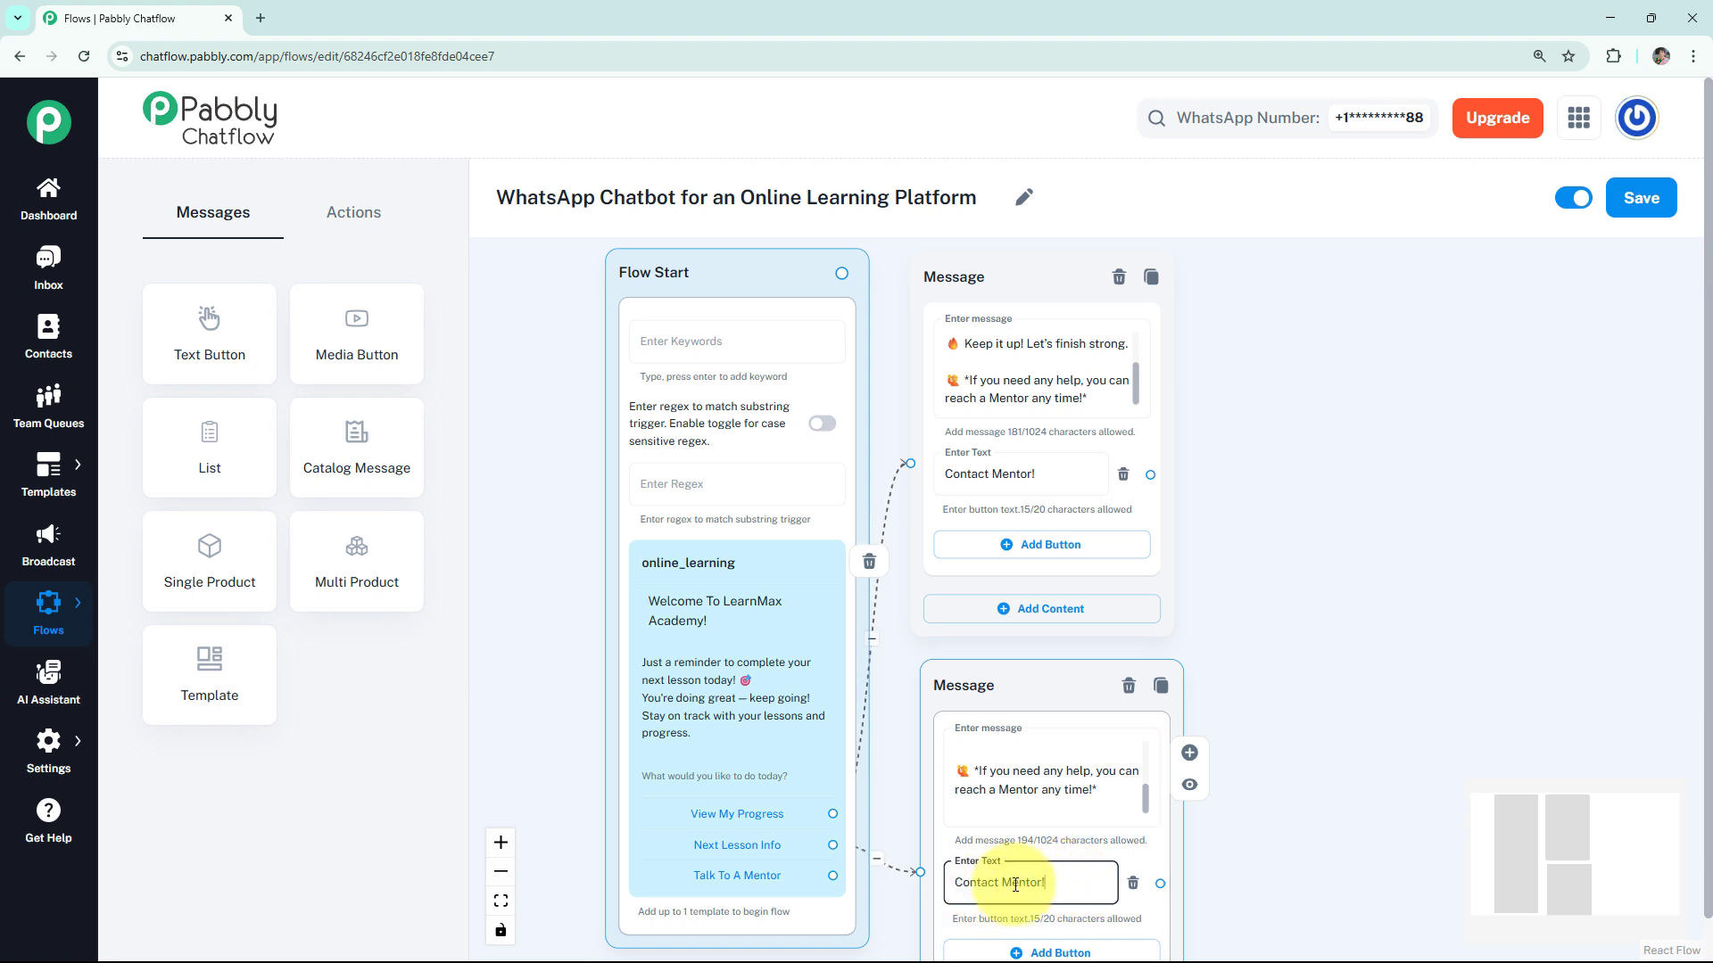
Link Talk To A Mentor to a new text button message, "You can reach a Mentor any time, contact us on:" plus phone and email; preview it
{"action": "scroll", "coordinate": [1303, 791], "scroll_direction": "down", "scroll_amount": 3}
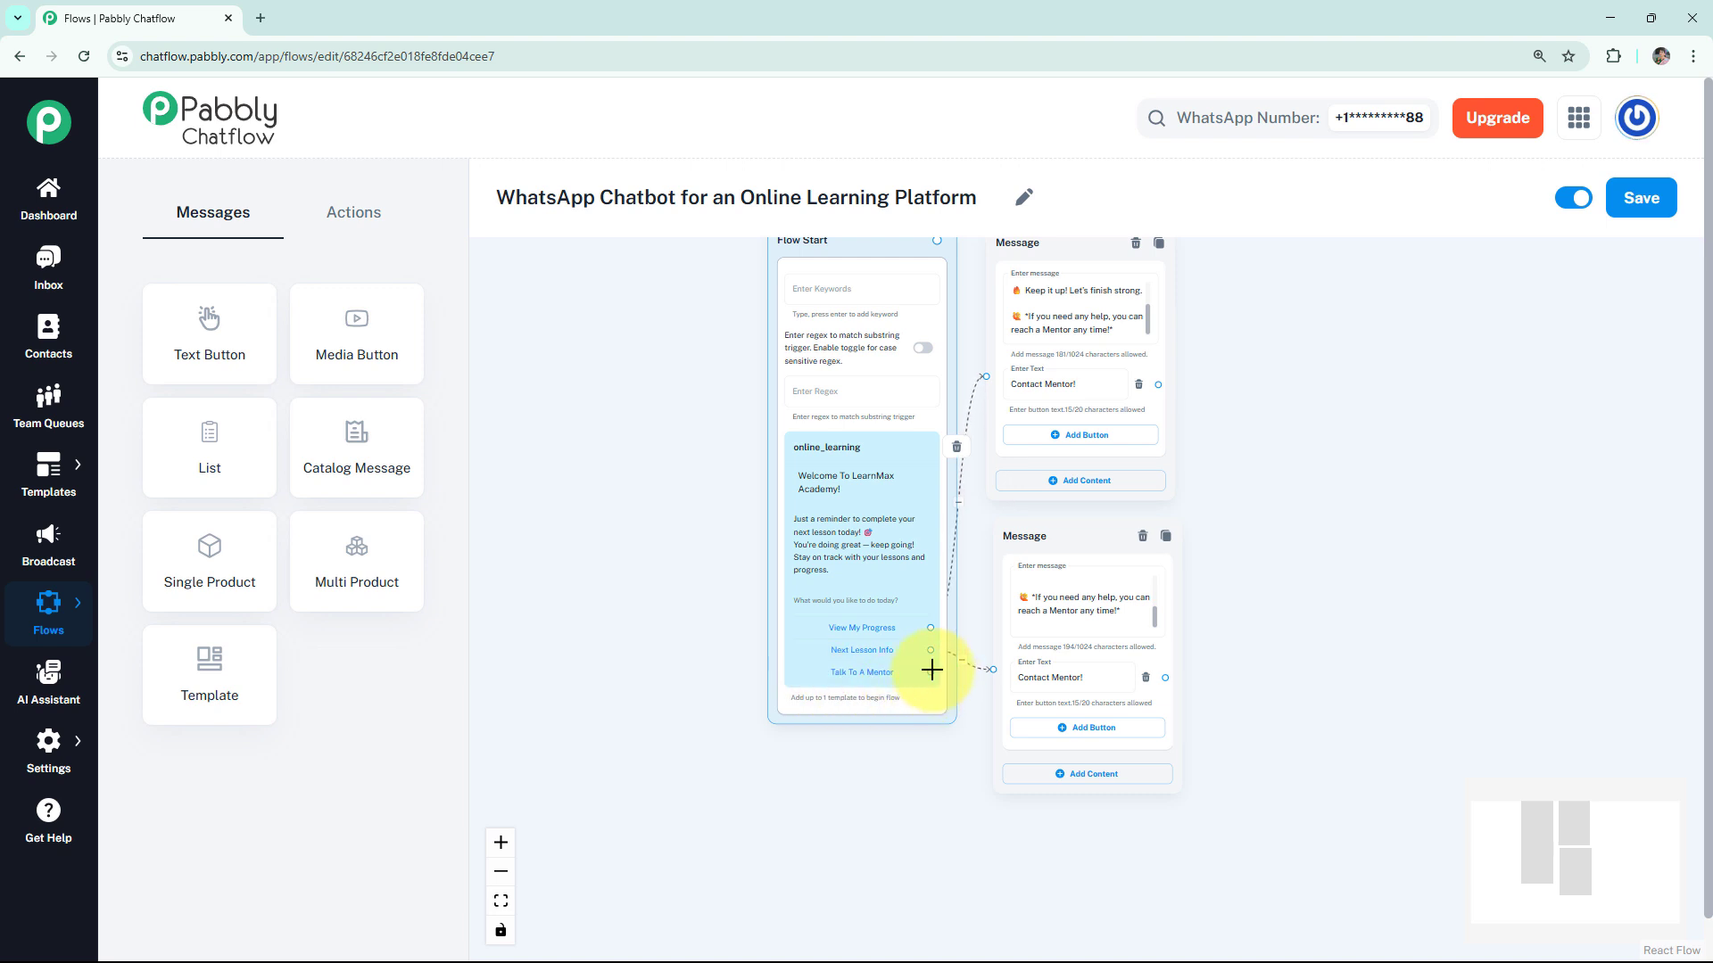
{"action": "left_click_drag", "start_coordinate": [932, 670], "coordinate": [1066, 836]}
{"action": "left_click", "coordinate": [1007, 872]}
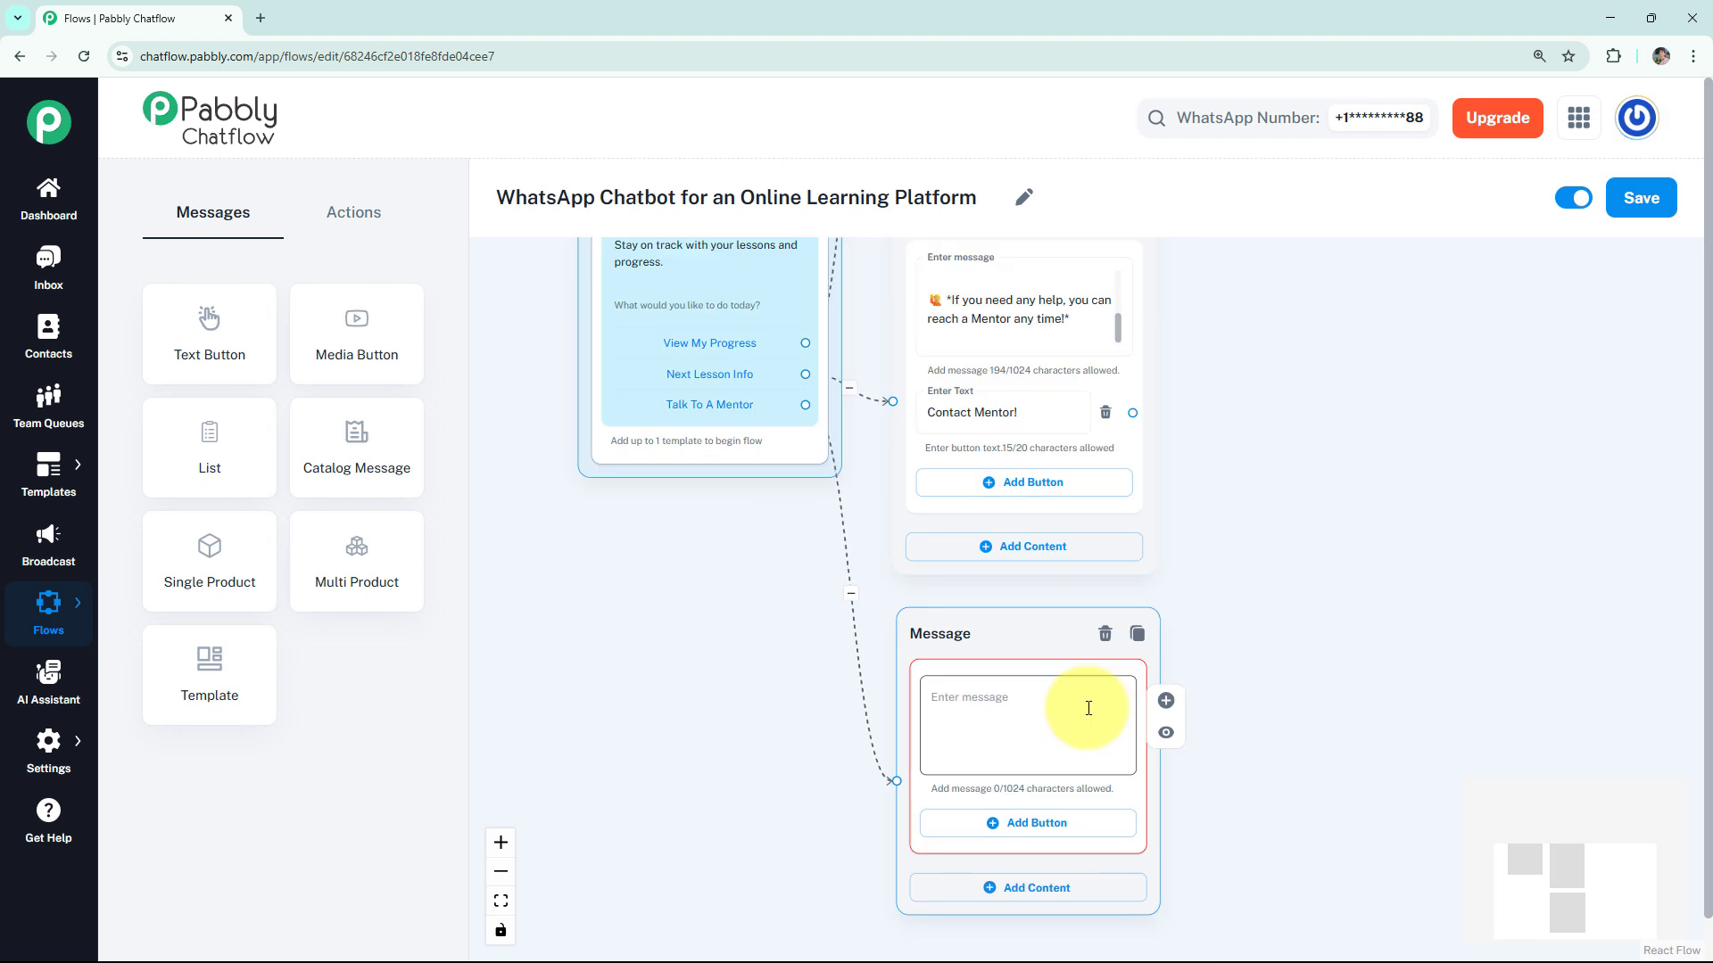
{"action": "left_click", "coordinate": [1088, 708]}
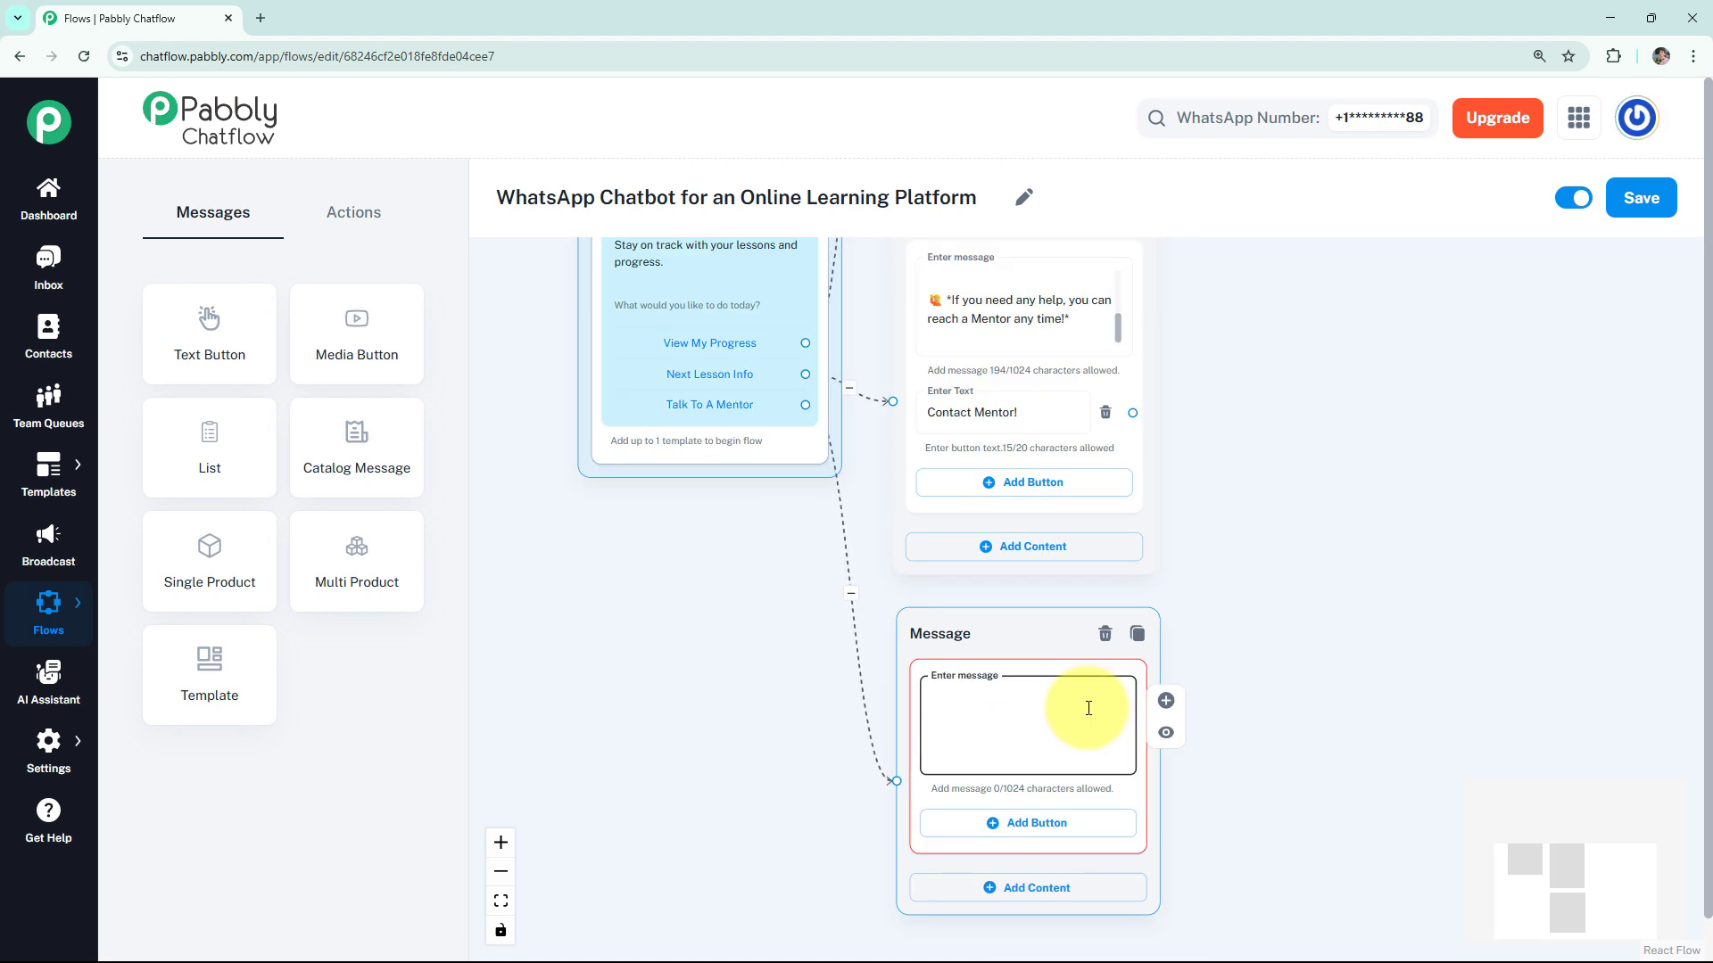
{"action": "key", "text": "ctrl+v"}
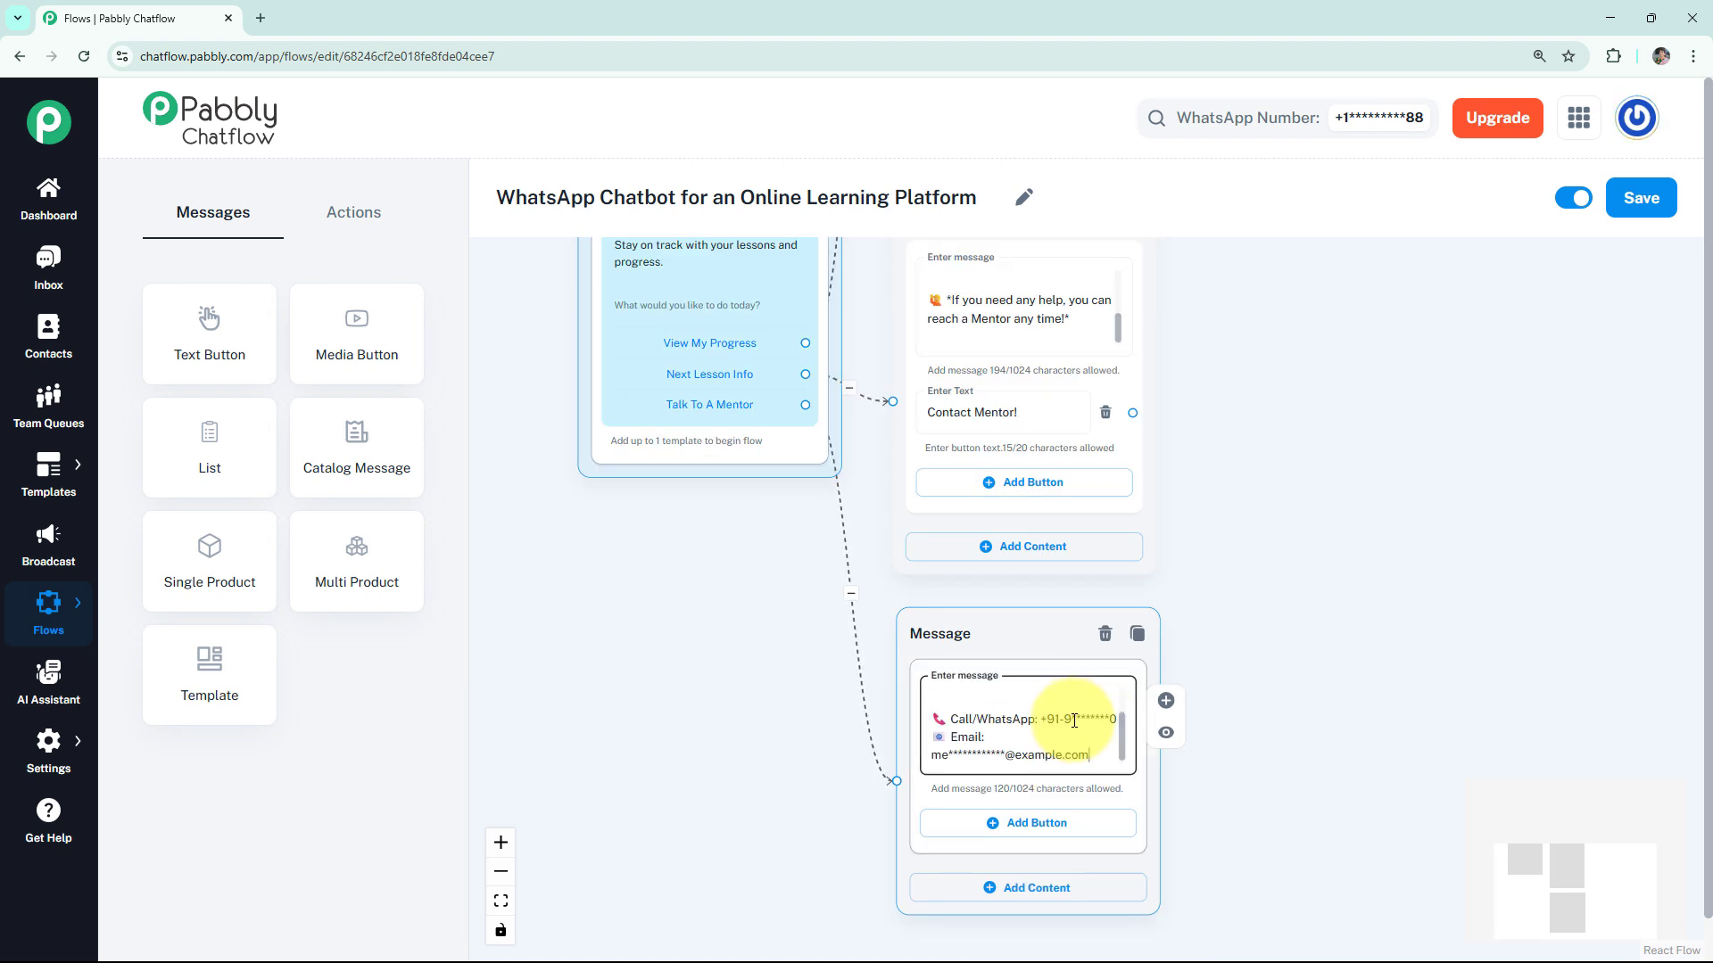
{"action": "left_click", "coordinate": [1166, 733]}
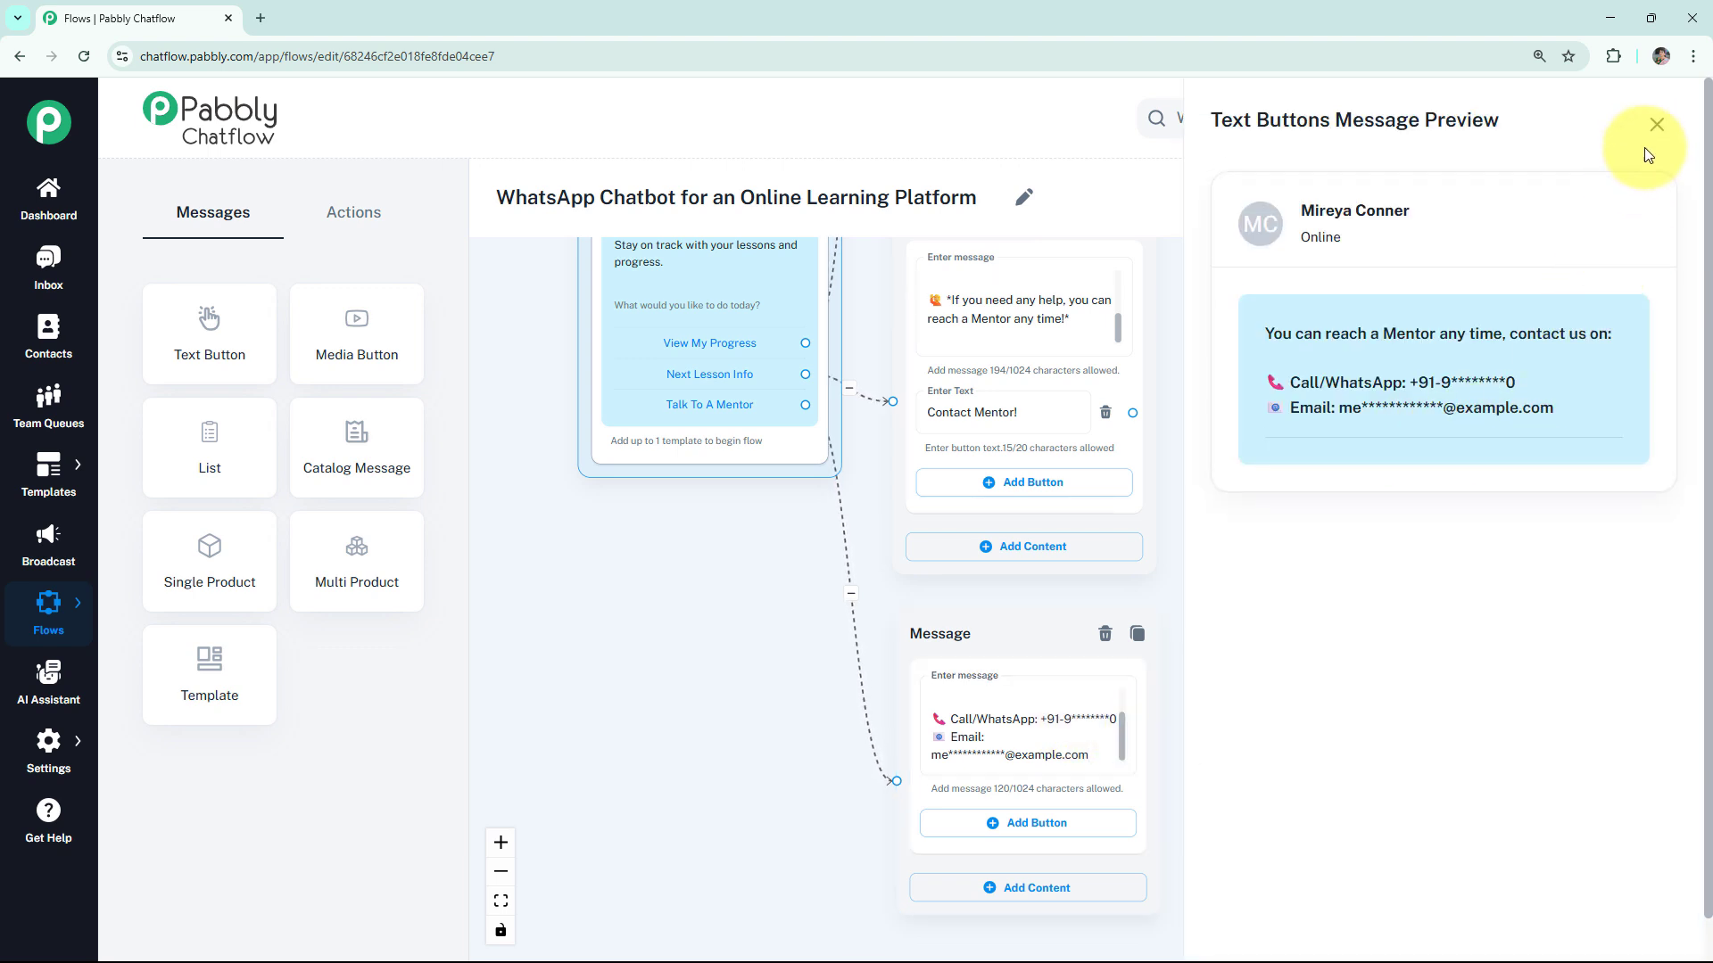
{"action": "left_click", "coordinate": [1655, 125]}
Link the Contact Mentor! buttons of the progress and next lesson messages to the mentor contact message and save the flow
{"action": "scroll", "coordinate": [1502, 409], "scroll_direction": "down", "scroll_amount": 4}
{"action": "left_click_drag", "start_coordinate": [1447, 409], "coordinate": [1258, 567]}
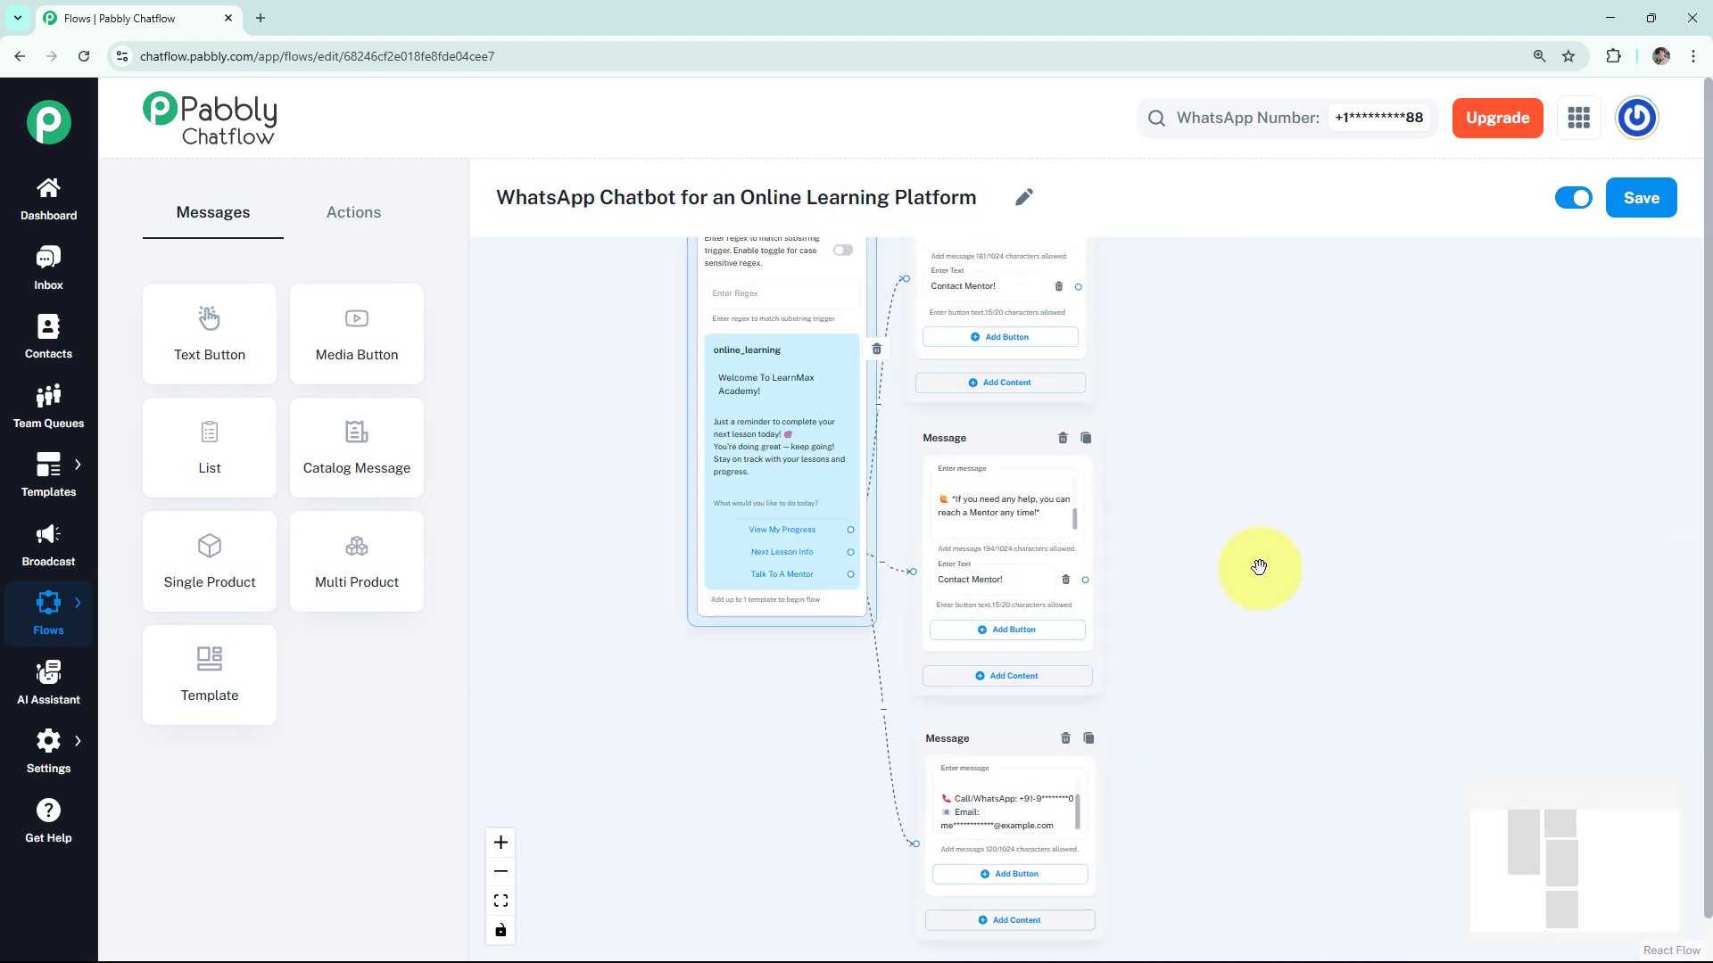
{"action": "scroll", "coordinate": [1258, 567], "scroll_direction": "down", "scroll_amount": 3}
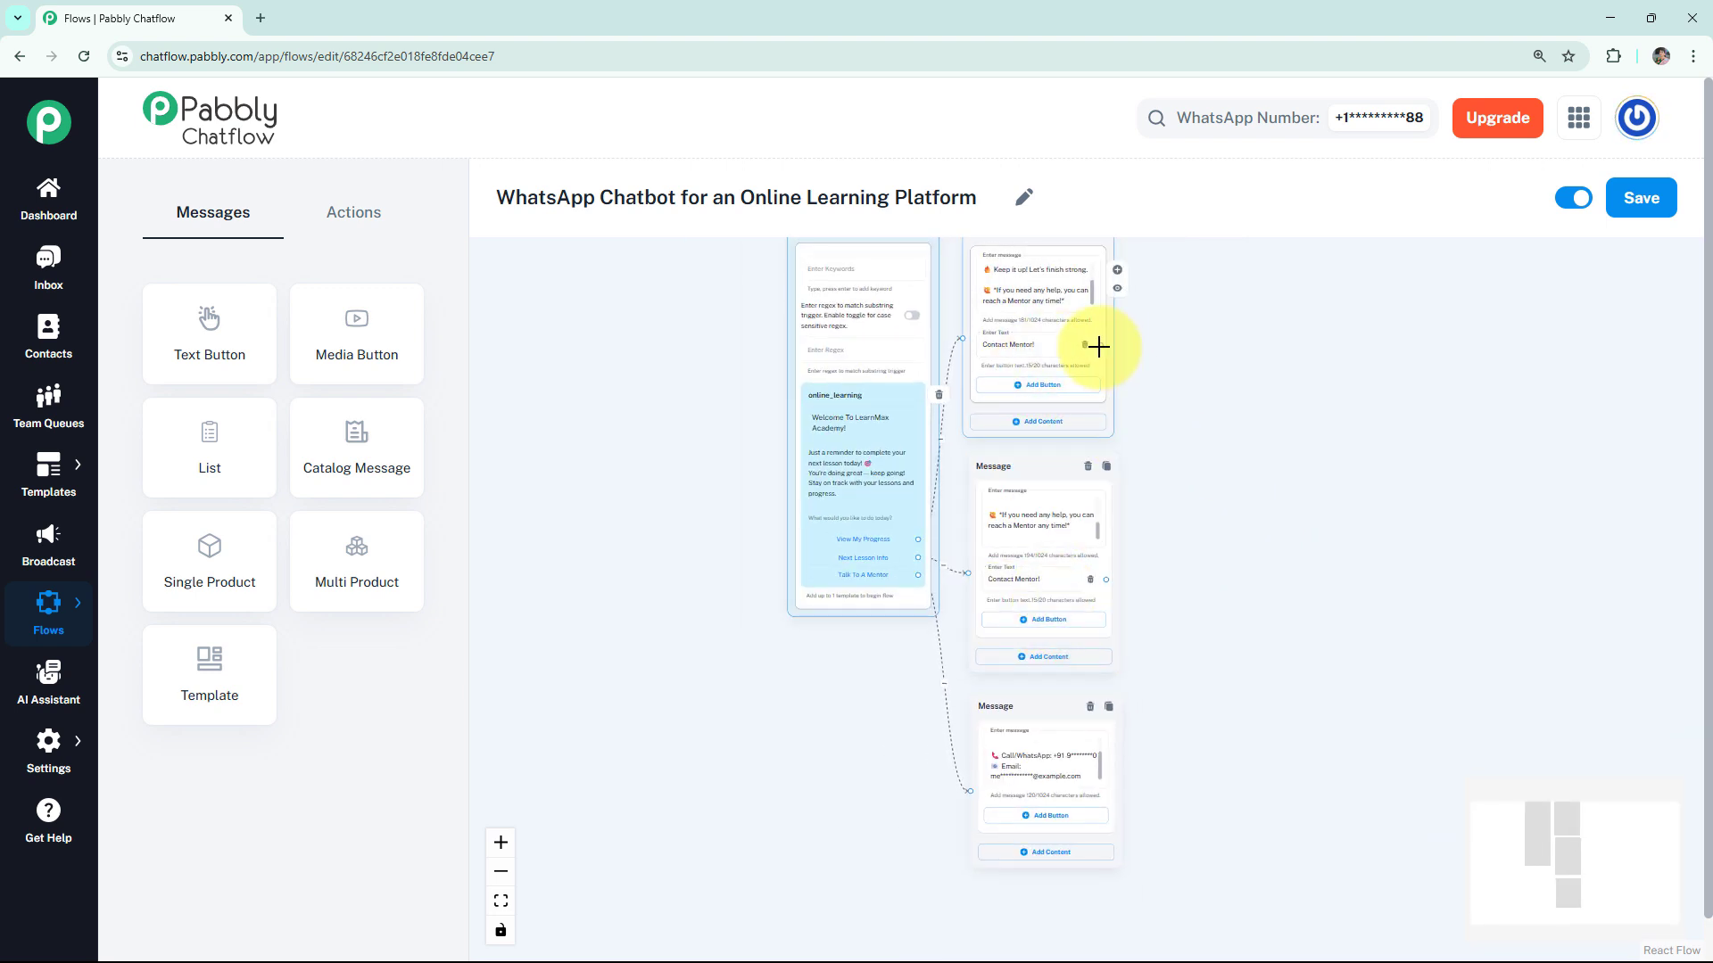
{"action": "left_click_drag", "start_coordinate": [1098, 347], "coordinate": [969, 793]}
{"action": "scroll", "coordinate": [1220, 769], "scroll_direction": "down", "scroll_amount": 1}
{"action": "mouse_move", "coordinate": [1277, 529]}
{"action": "left_mouse_down"}
{"action": "mouse_move", "coordinate": [1254, 607]}
{"action": "mouse_move", "coordinate": [1285, 557]}
{"action": "left_mouse_up"}
{"action": "scroll", "coordinate": [1285, 557], "scroll_direction": "up", "scroll_amount": 1}
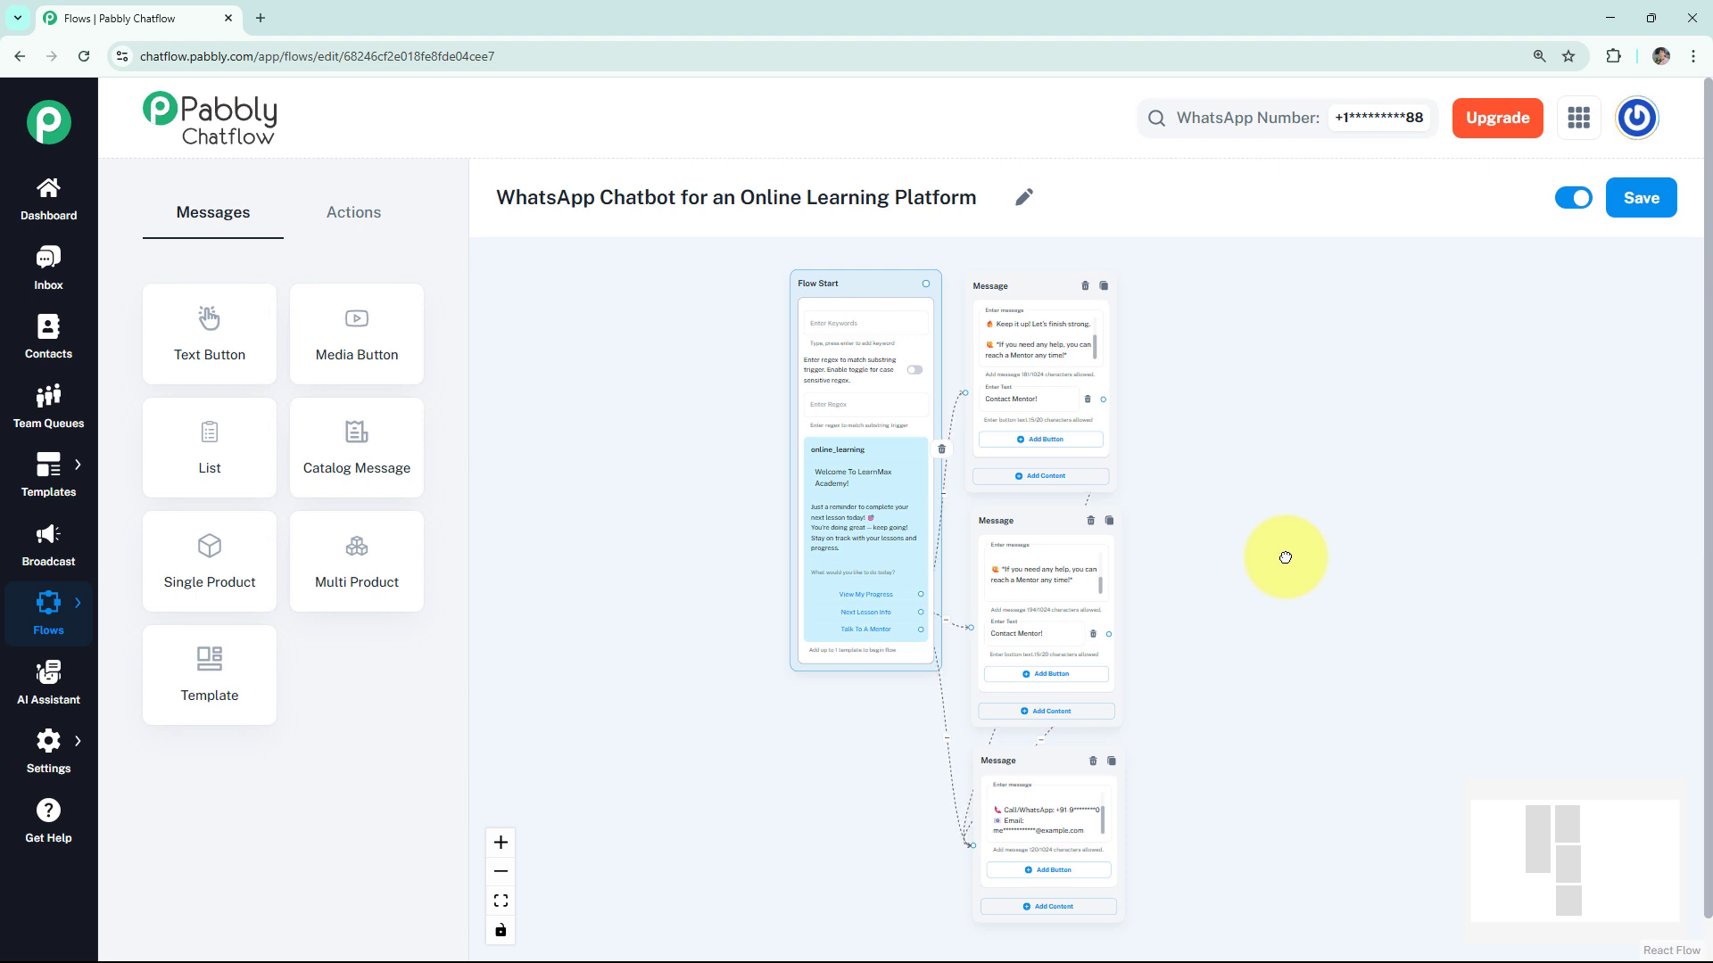
{"action": "left_click", "coordinate": [1631, 212]}
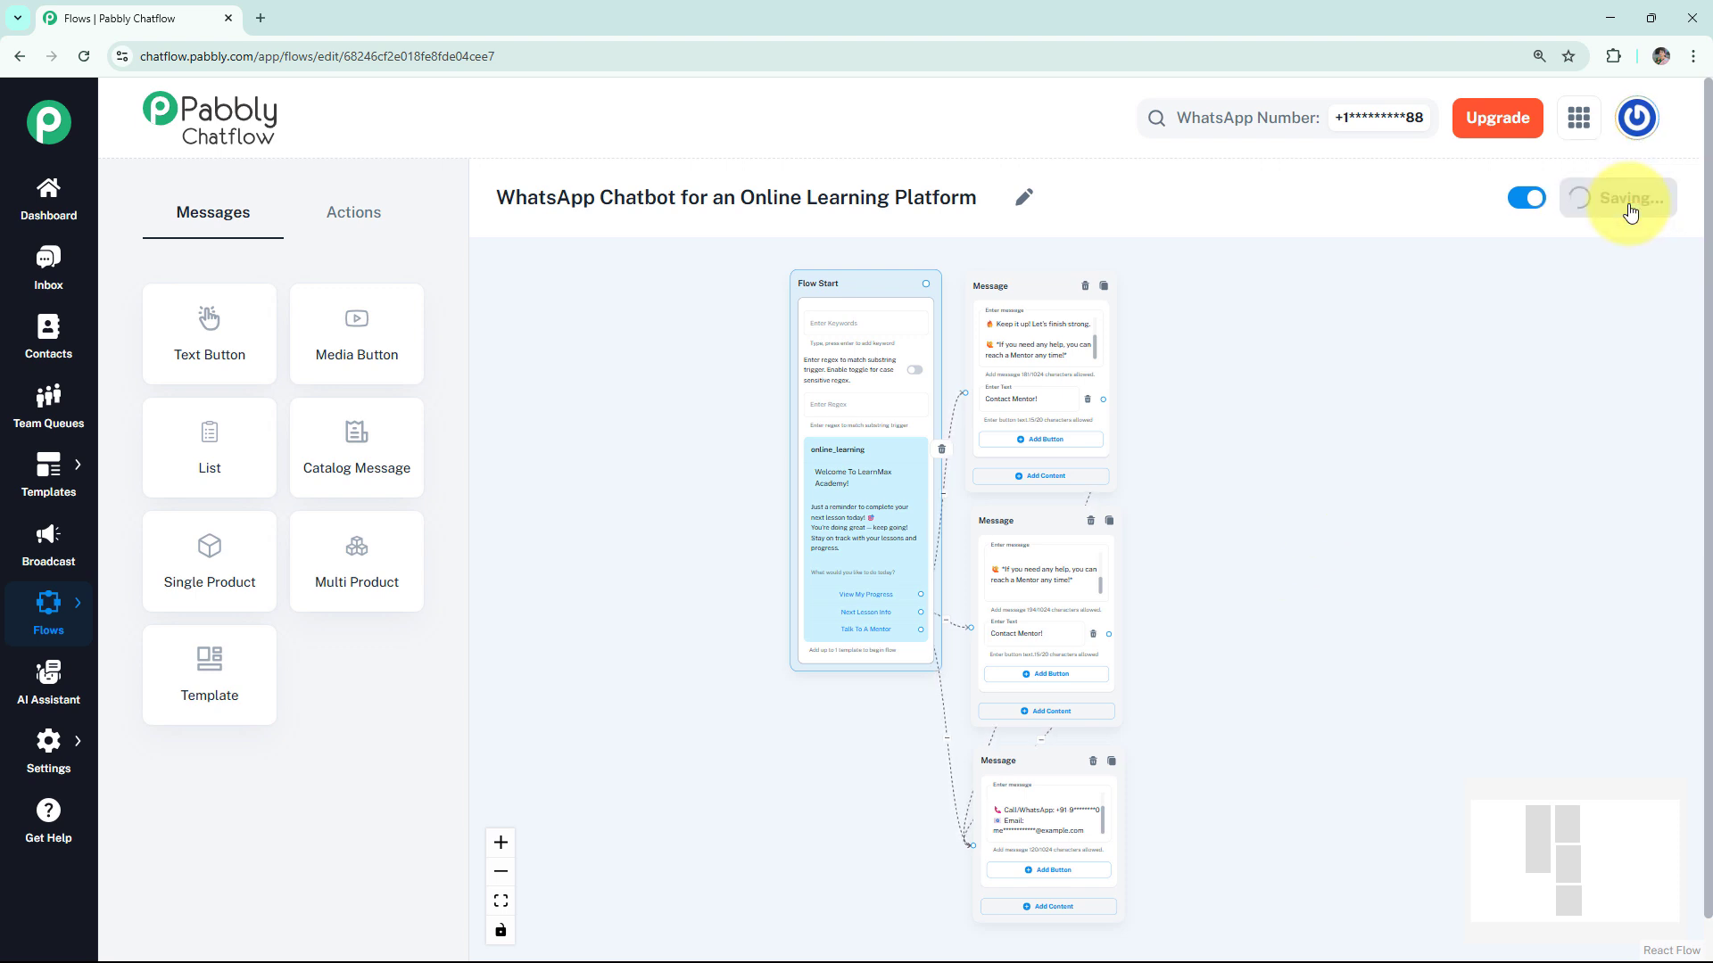